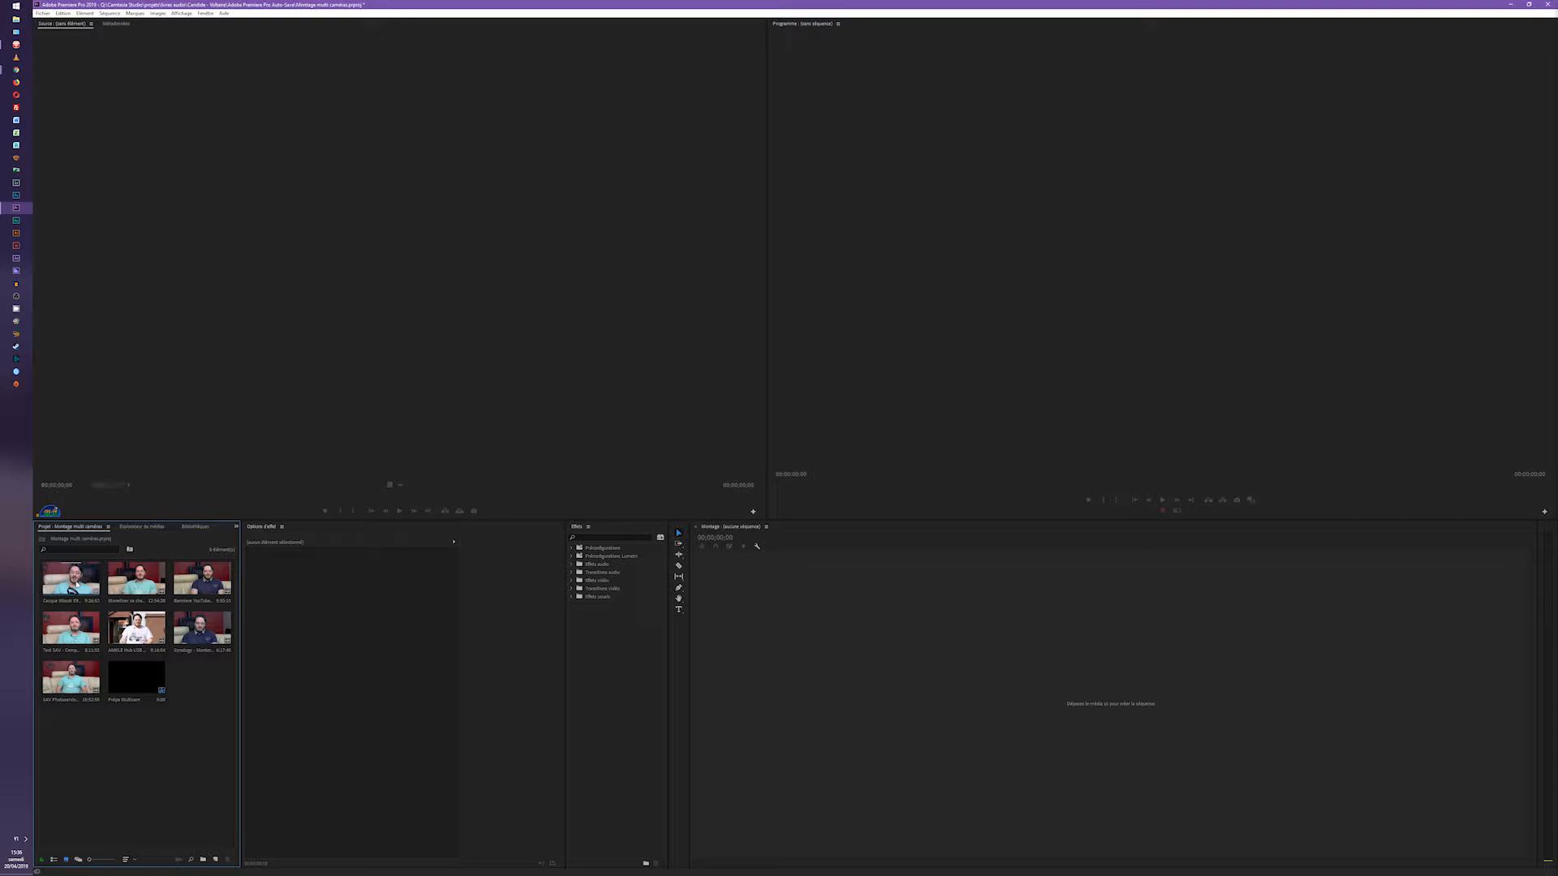
# Create a sequence from the Casque Mixcdr E9 clip and stack the other six video clips from its start on tracks V2 to V7.
pyautogui.moveTo(71, 577); pyautogui.dragTo(611, 644)
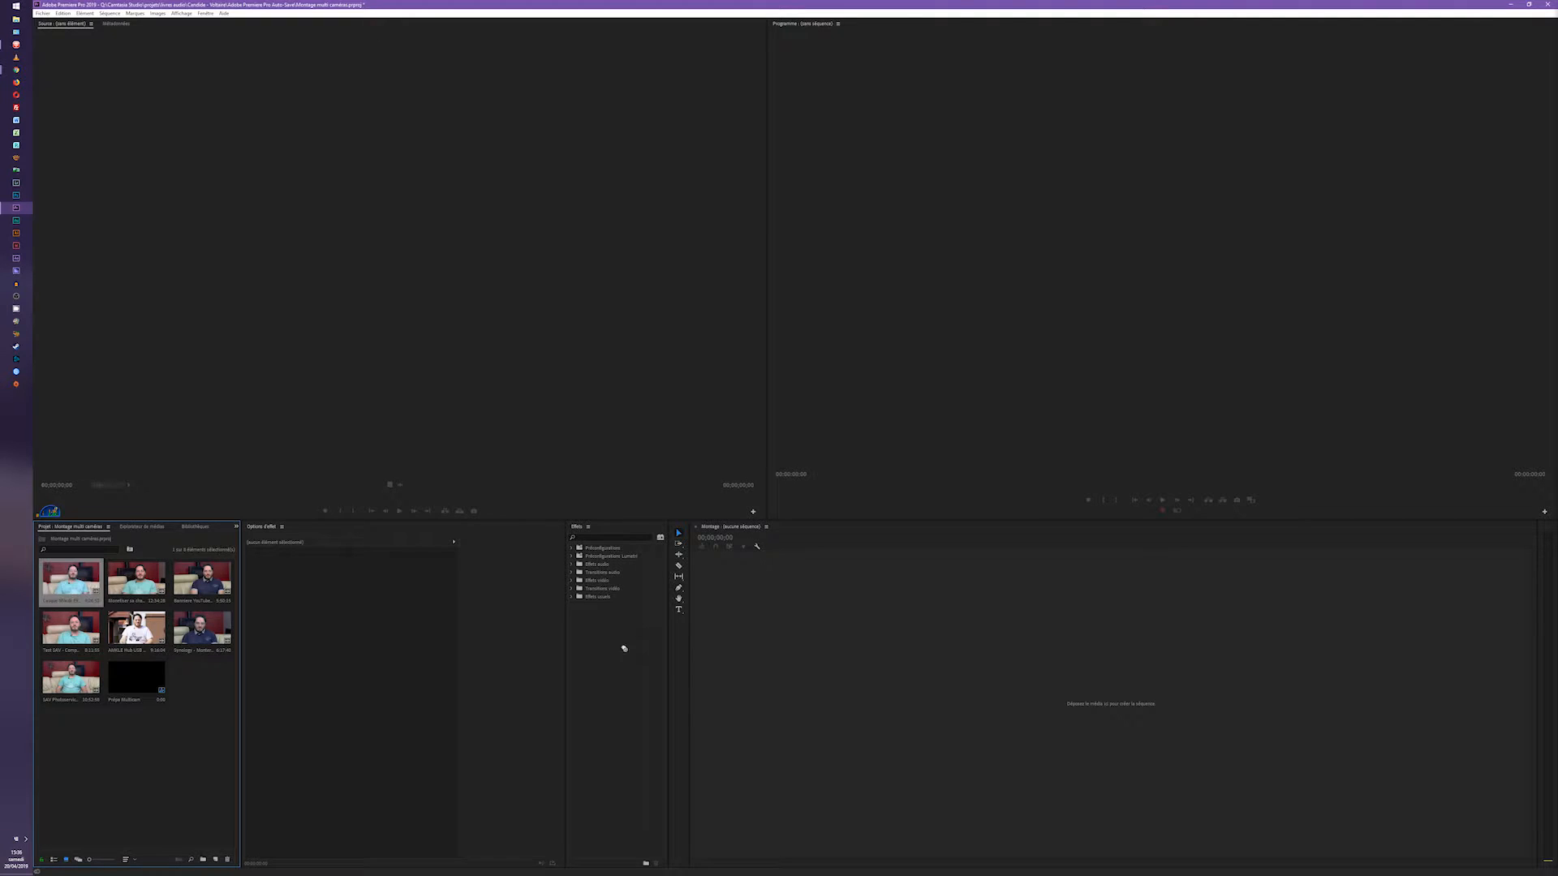
pyautogui.moveTo(726, 678); pyautogui.dragTo(727, 679)
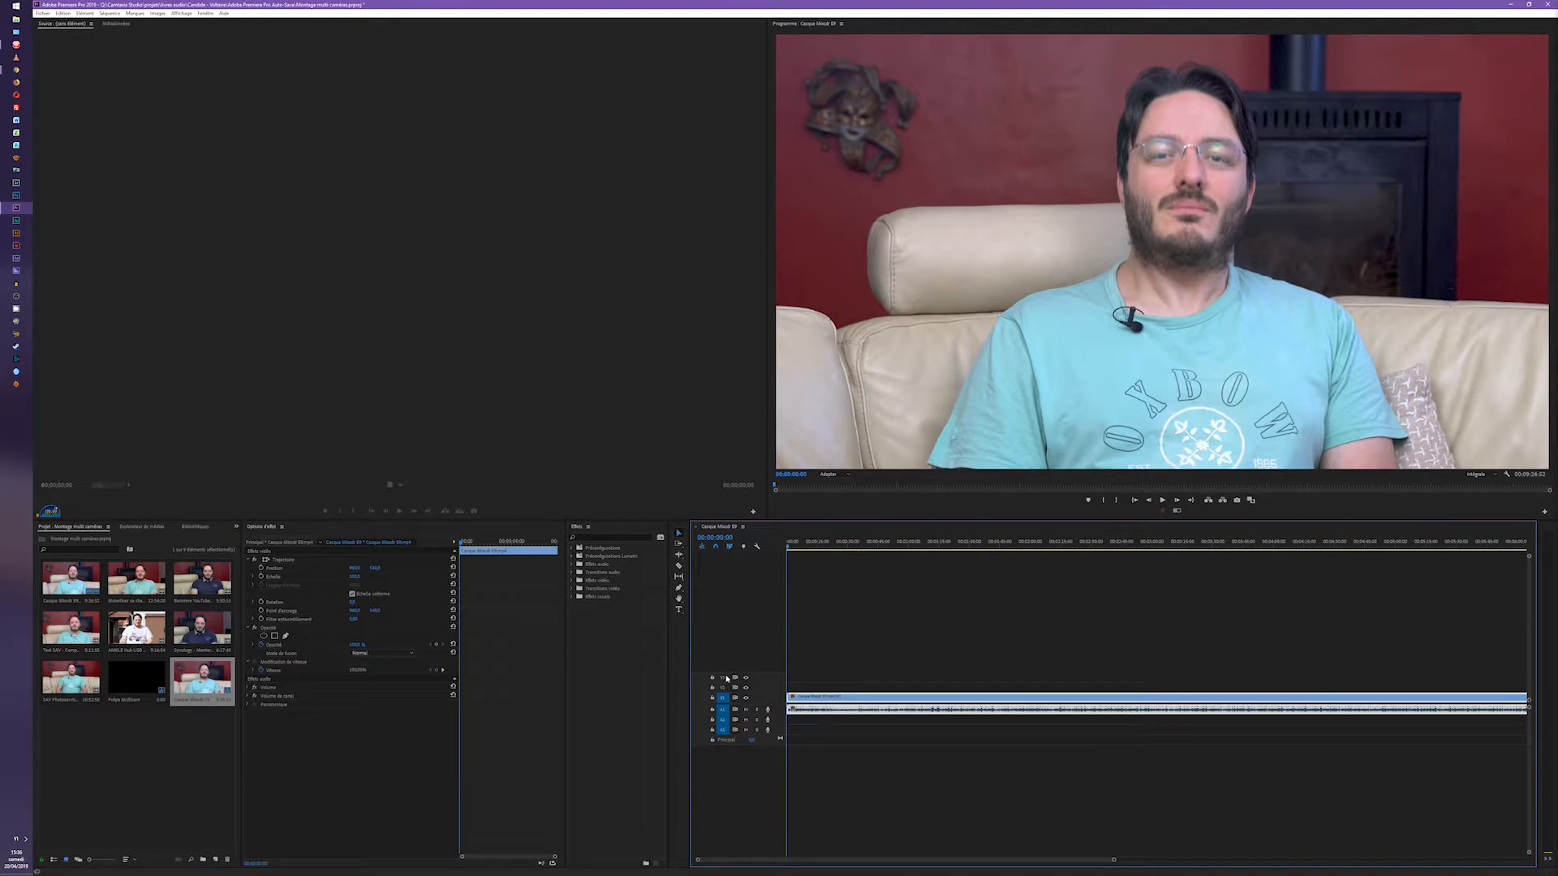
pyautogui.moveTo(137, 578); pyautogui.dragTo(781, 696)
pyautogui.click(203, 583)
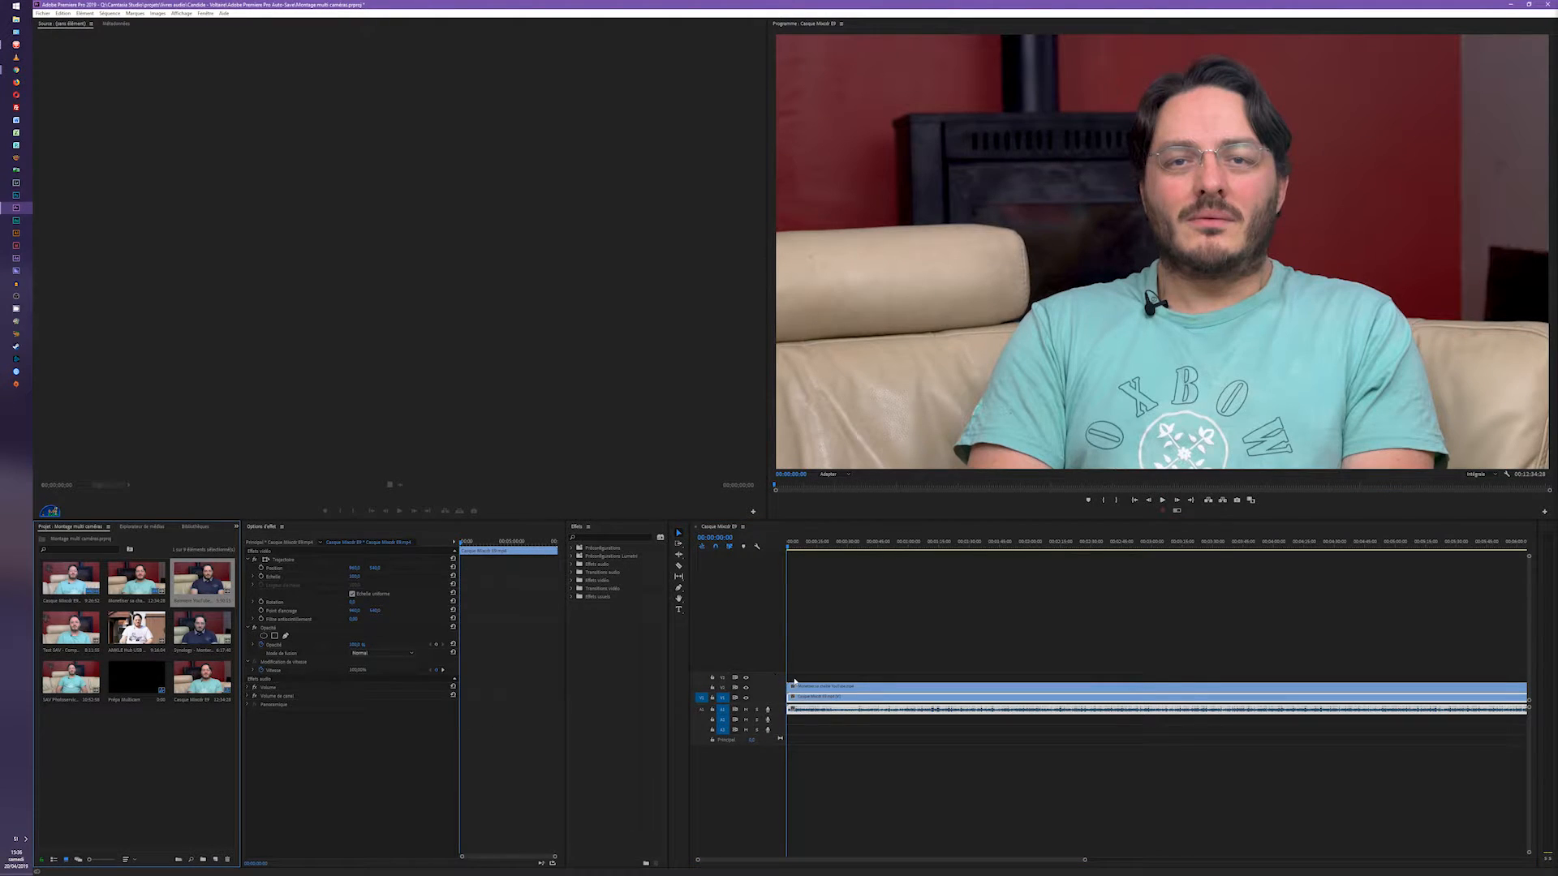
pyautogui.moveTo(203, 582); pyautogui.dragTo(796, 674)
pyautogui.moveTo(75, 628); pyautogui.dragTo(793, 667)
pyautogui.moveTo(137, 628); pyautogui.dragTo(793, 647)
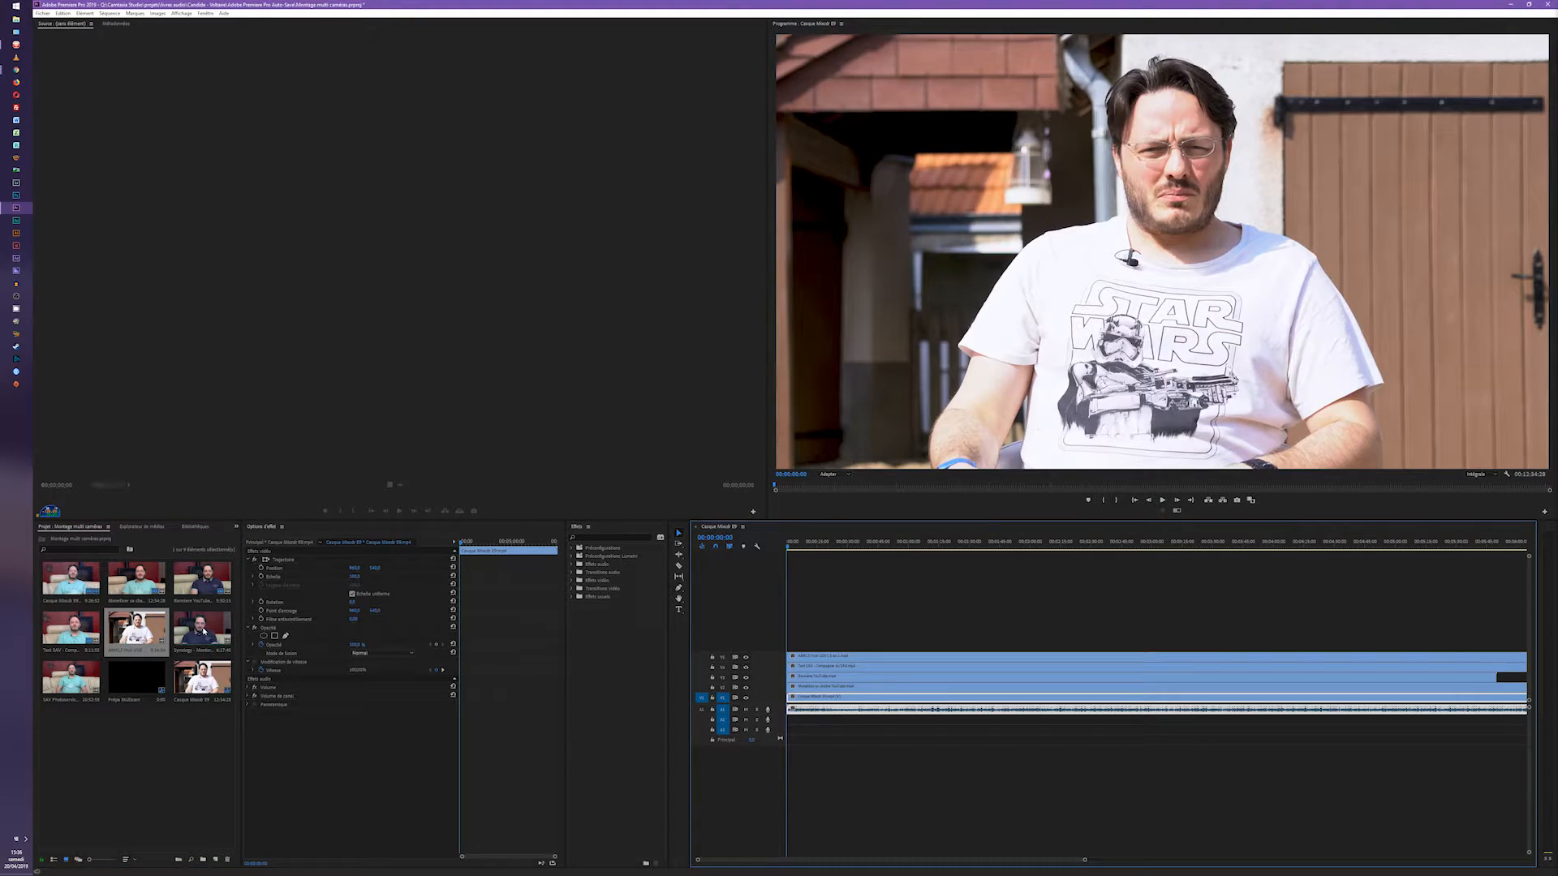
pyautogui.moveTo(202, 629); pyautogui.dragTo(793, 646)
pyautogui.moveTo(72, 677); pyautogui.dragTo(795, 636)
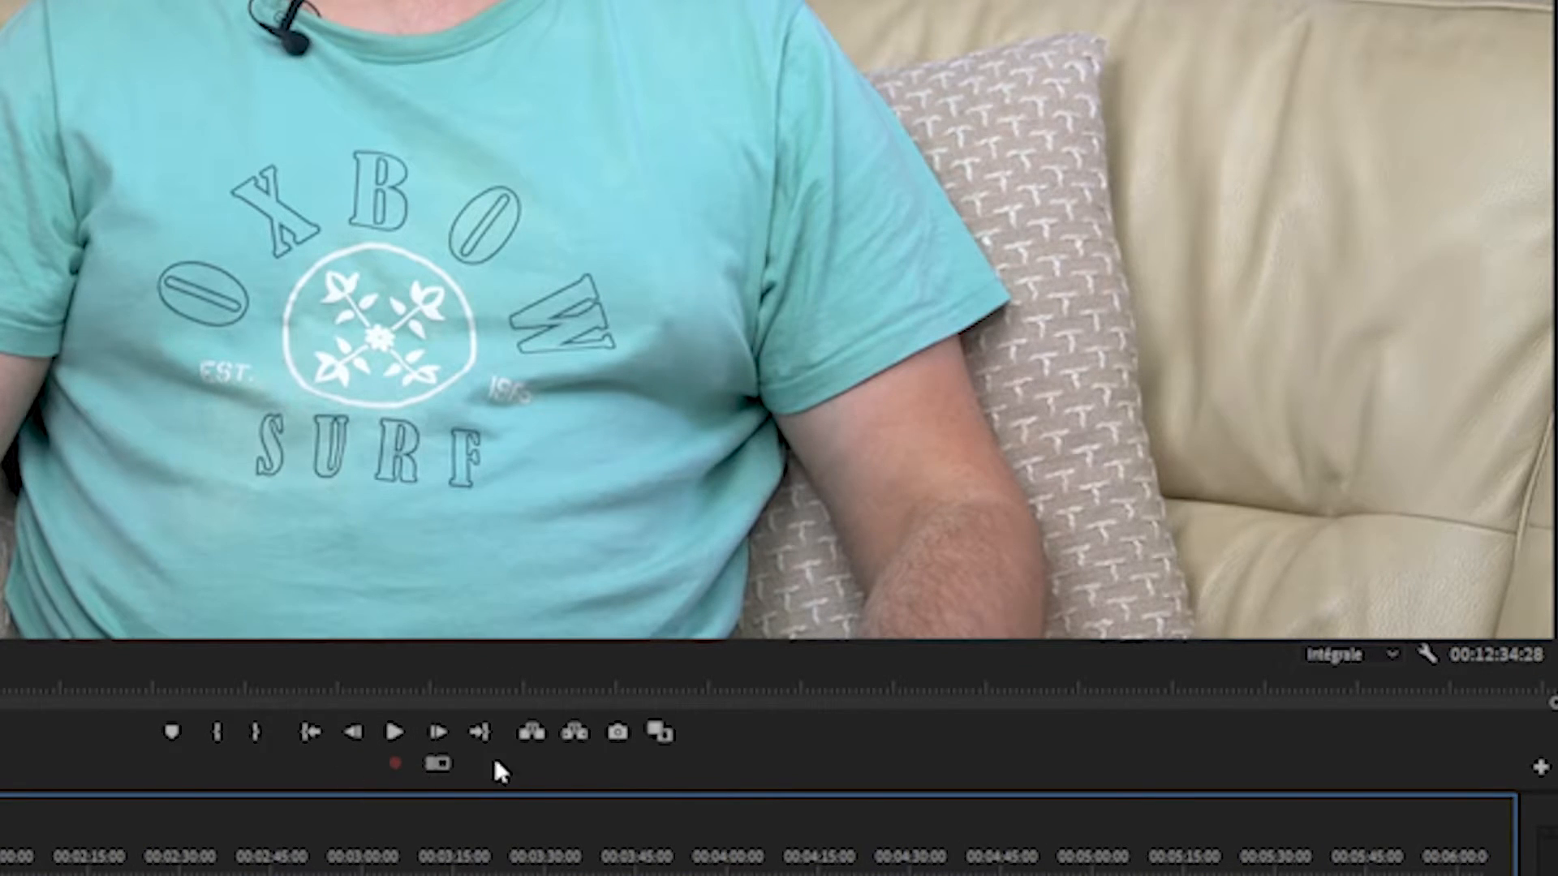
# Place the multi-camera record and multi-camera view toggle controls on the Program monitor's button row, after the compare control.
pyautogui.click(381, 775)
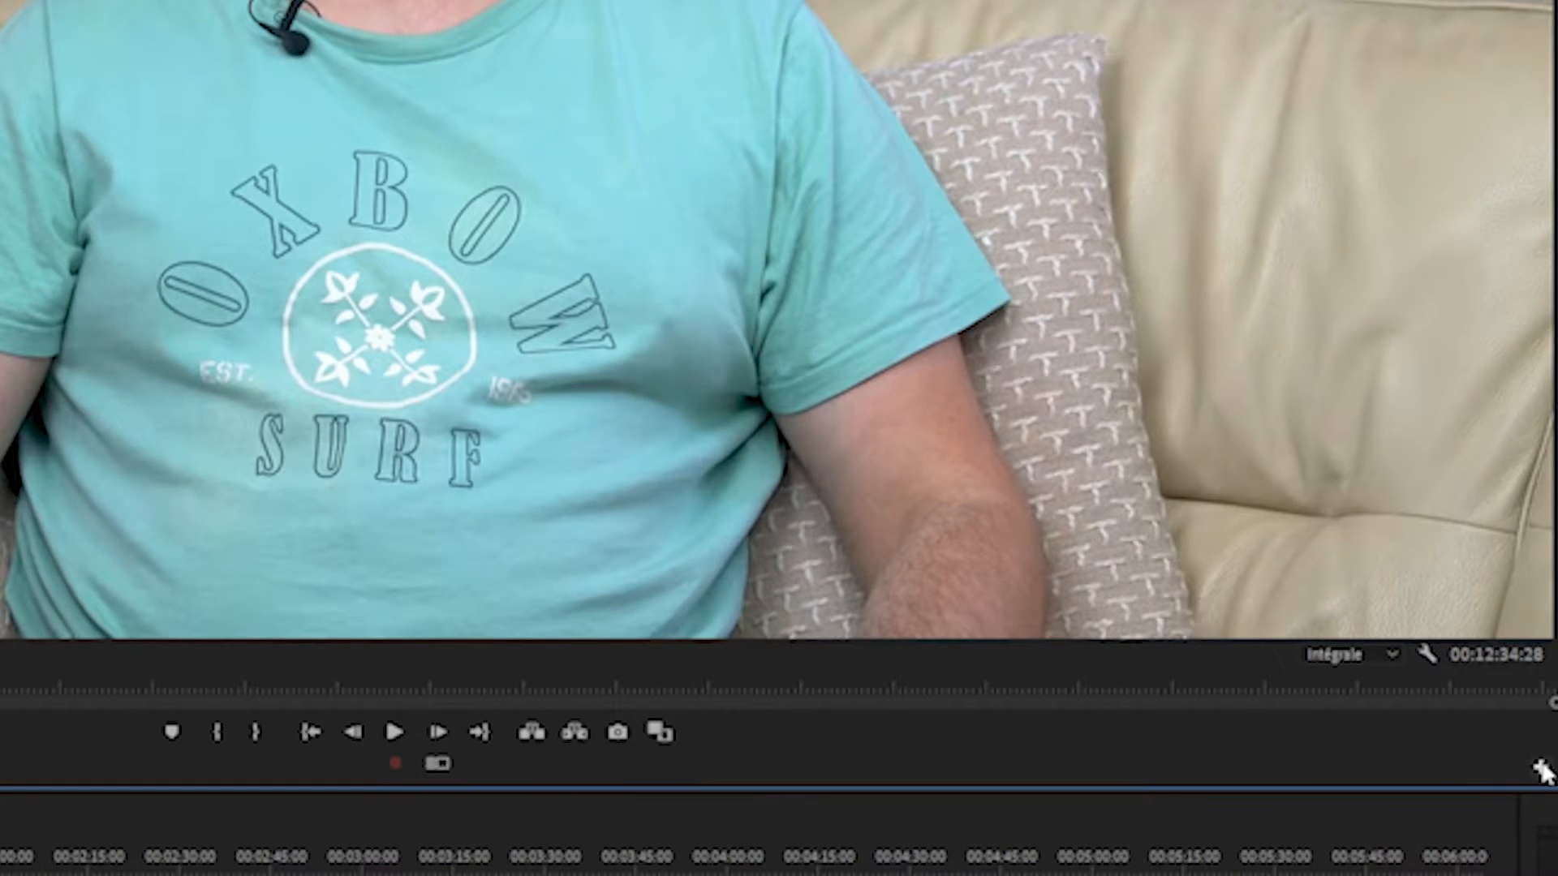
pyautogui.click(1540, 767)
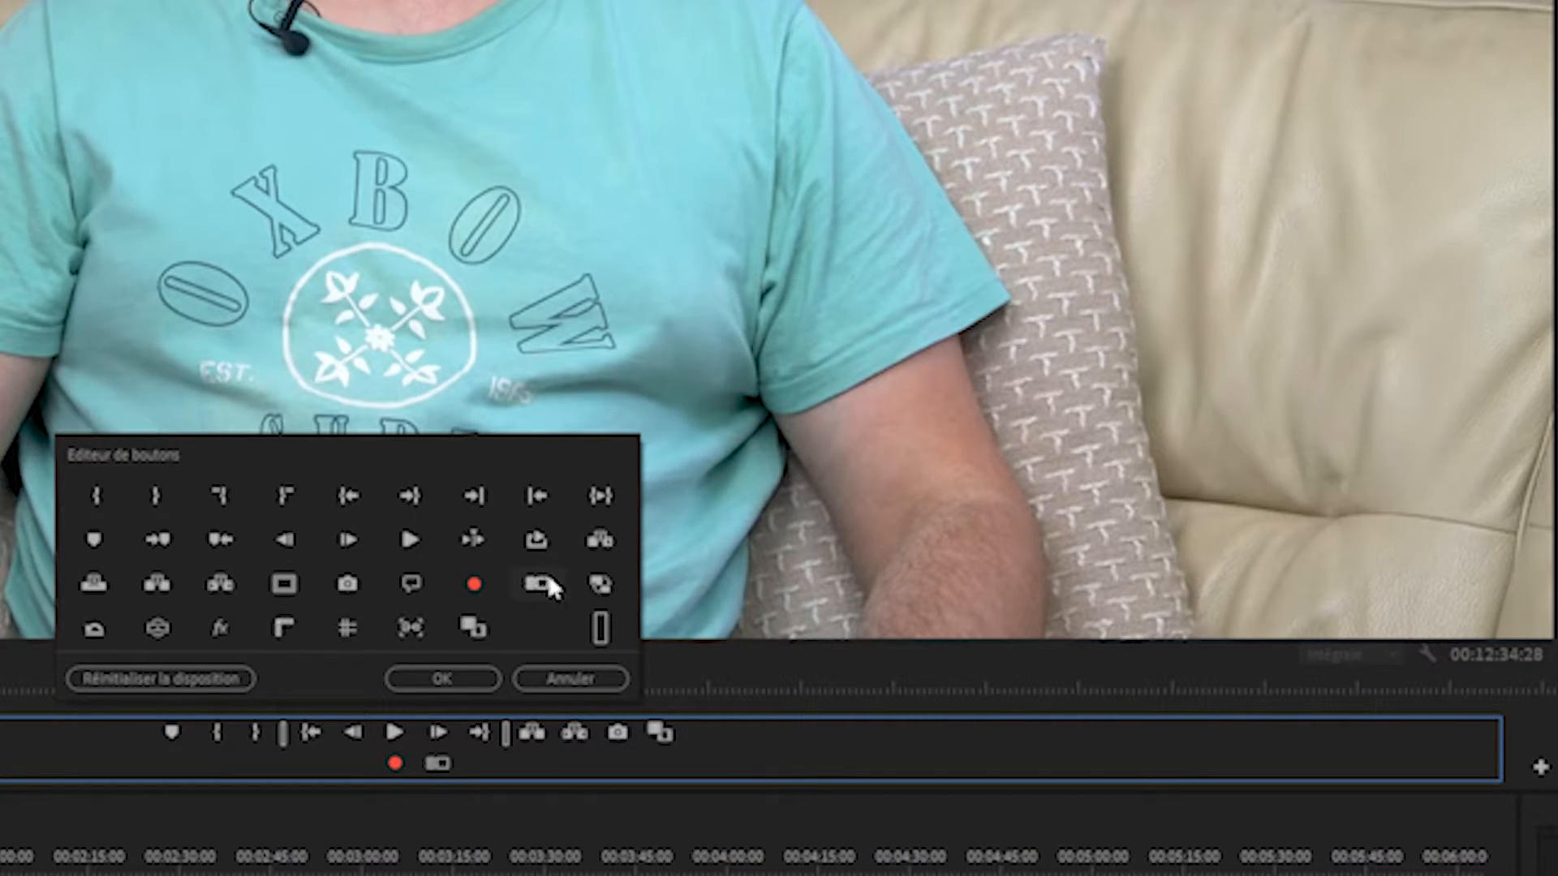
pyautogui.moveTo(437, 762); pyautogui.dragTo(532, 593)
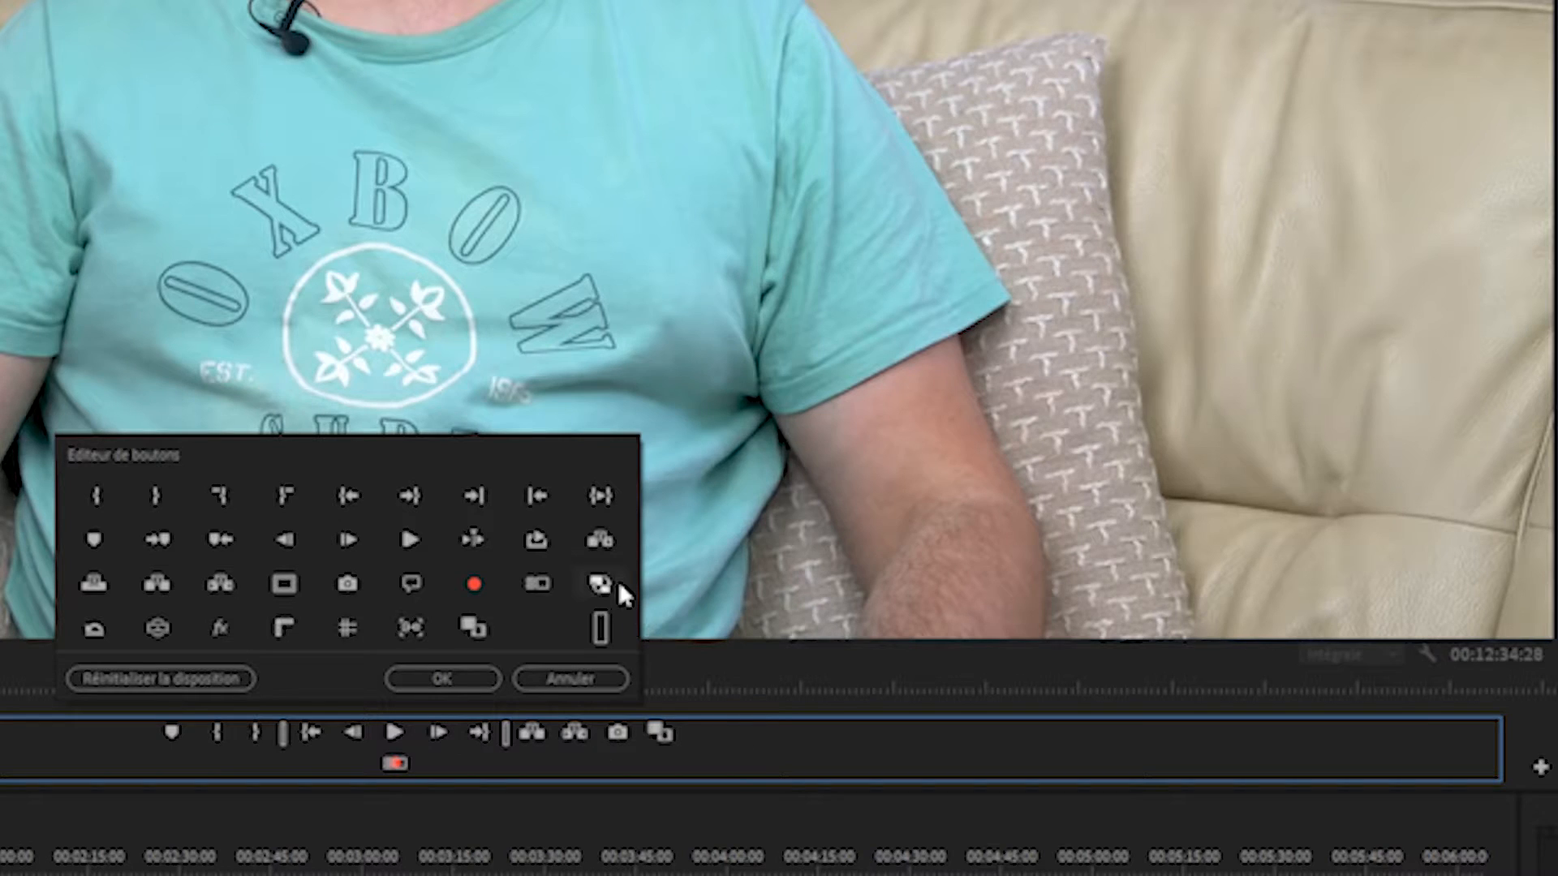
pyautogui.click(479, 684)
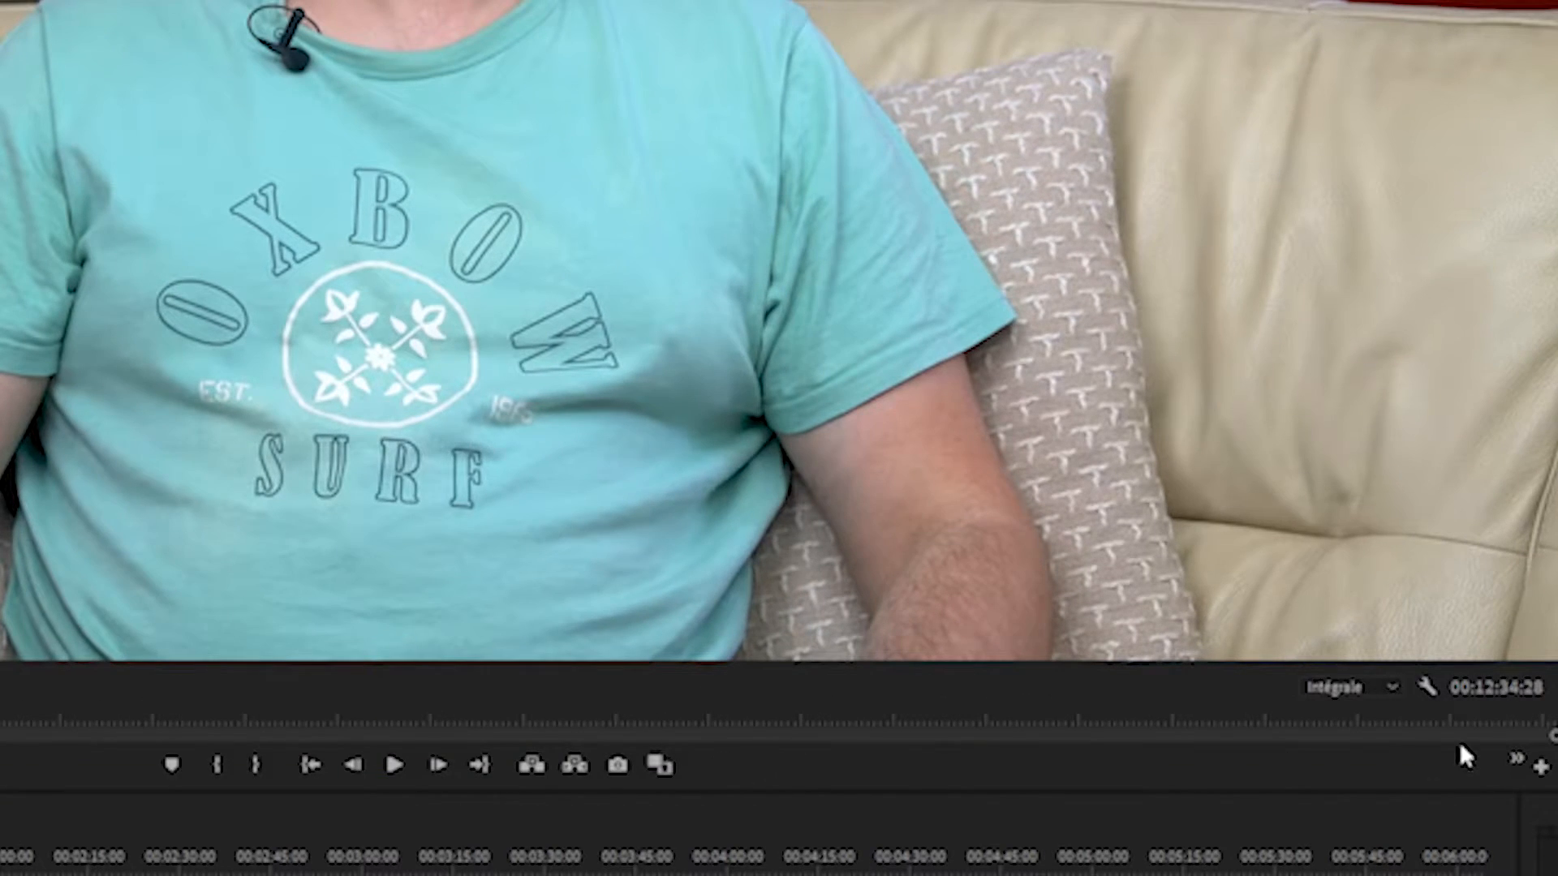
pyautogui.click(1540, 767)
pyautogui.moveTo(485, 584); pyautogui.dragTo(457, 778)
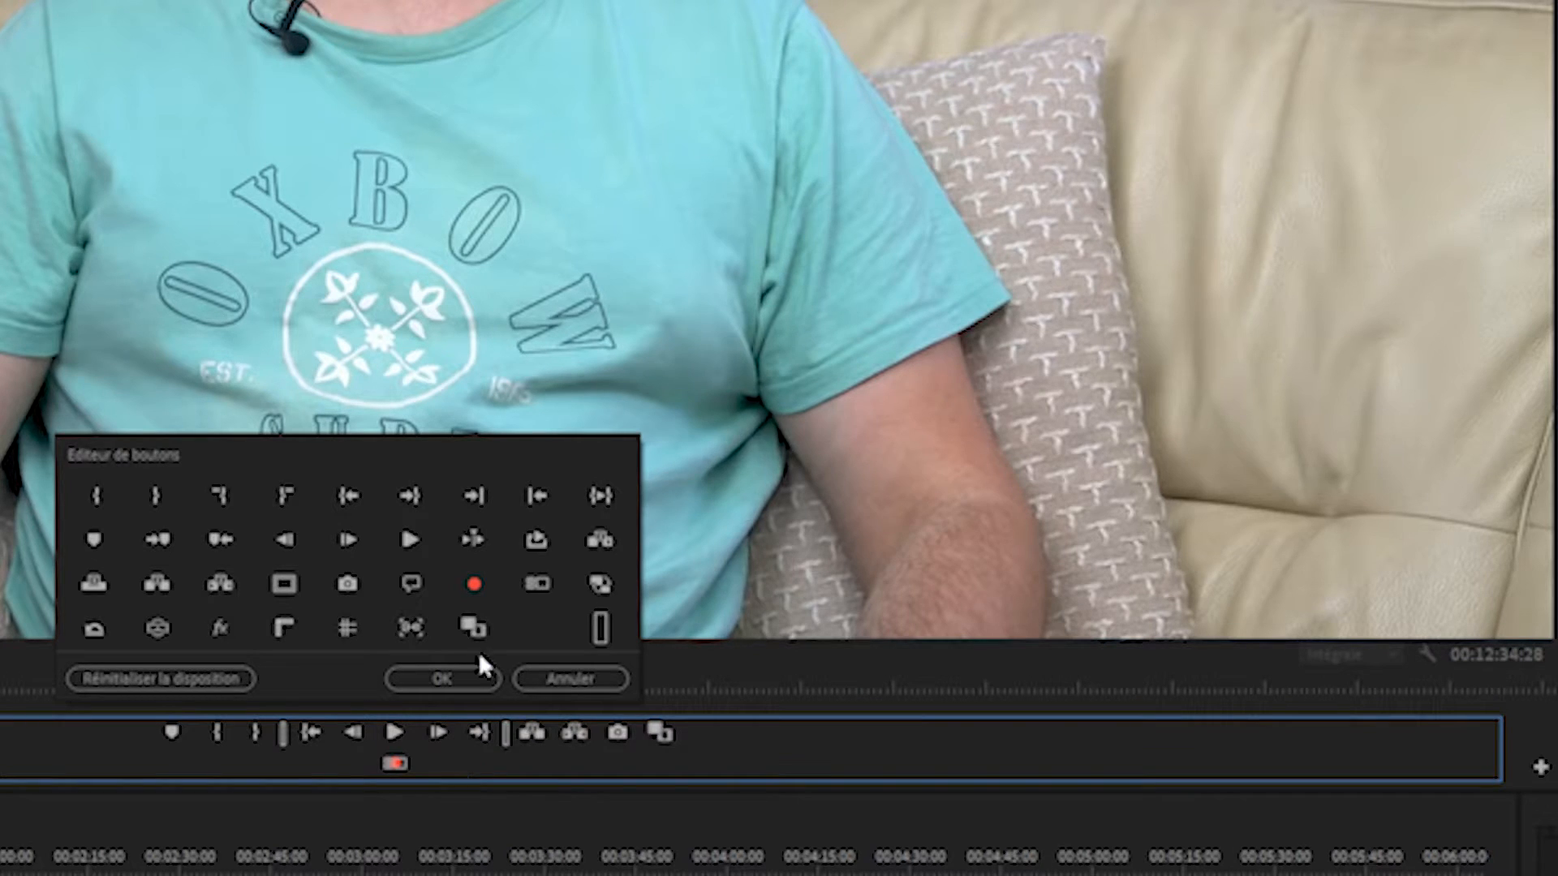
pyautogui.click(481, 682)
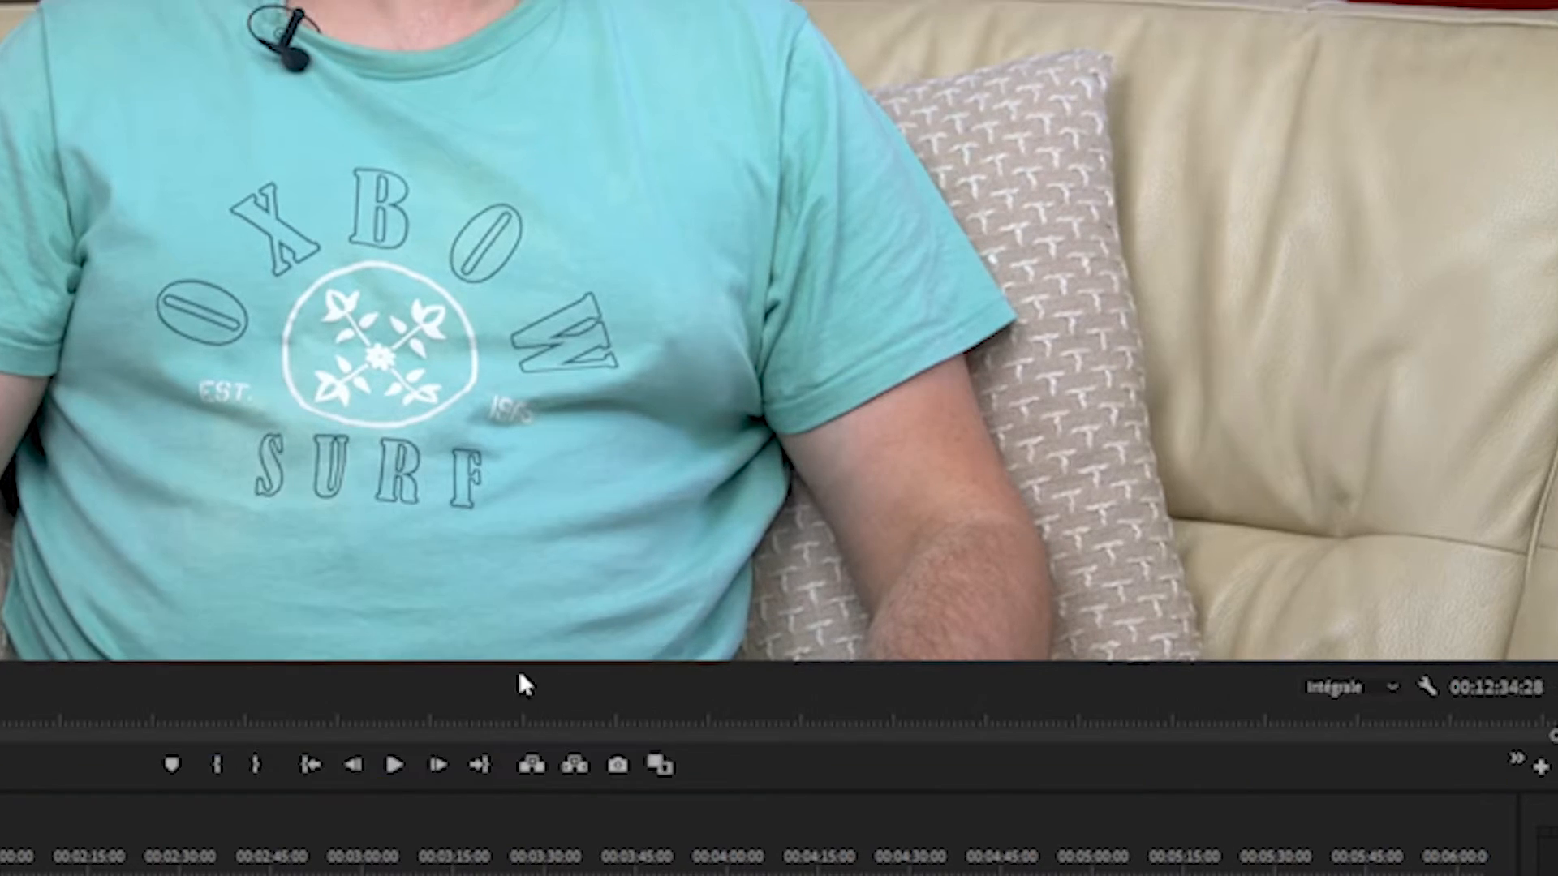
pyautogui.click(777, 770)
pyautogui.click(1517, 762)
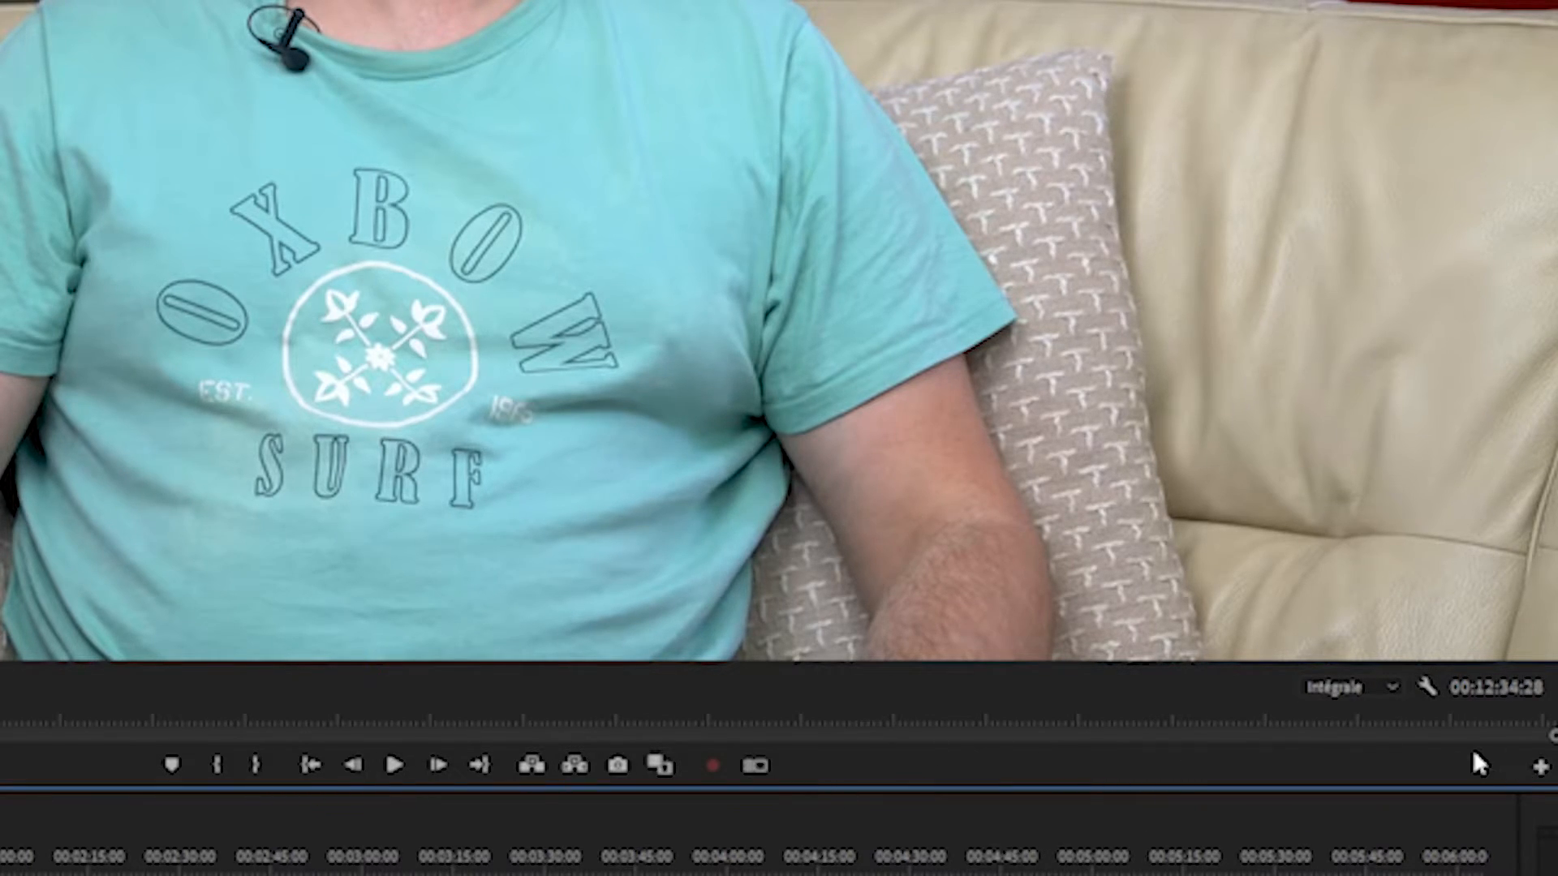
pyautogui.click(1540, 768)
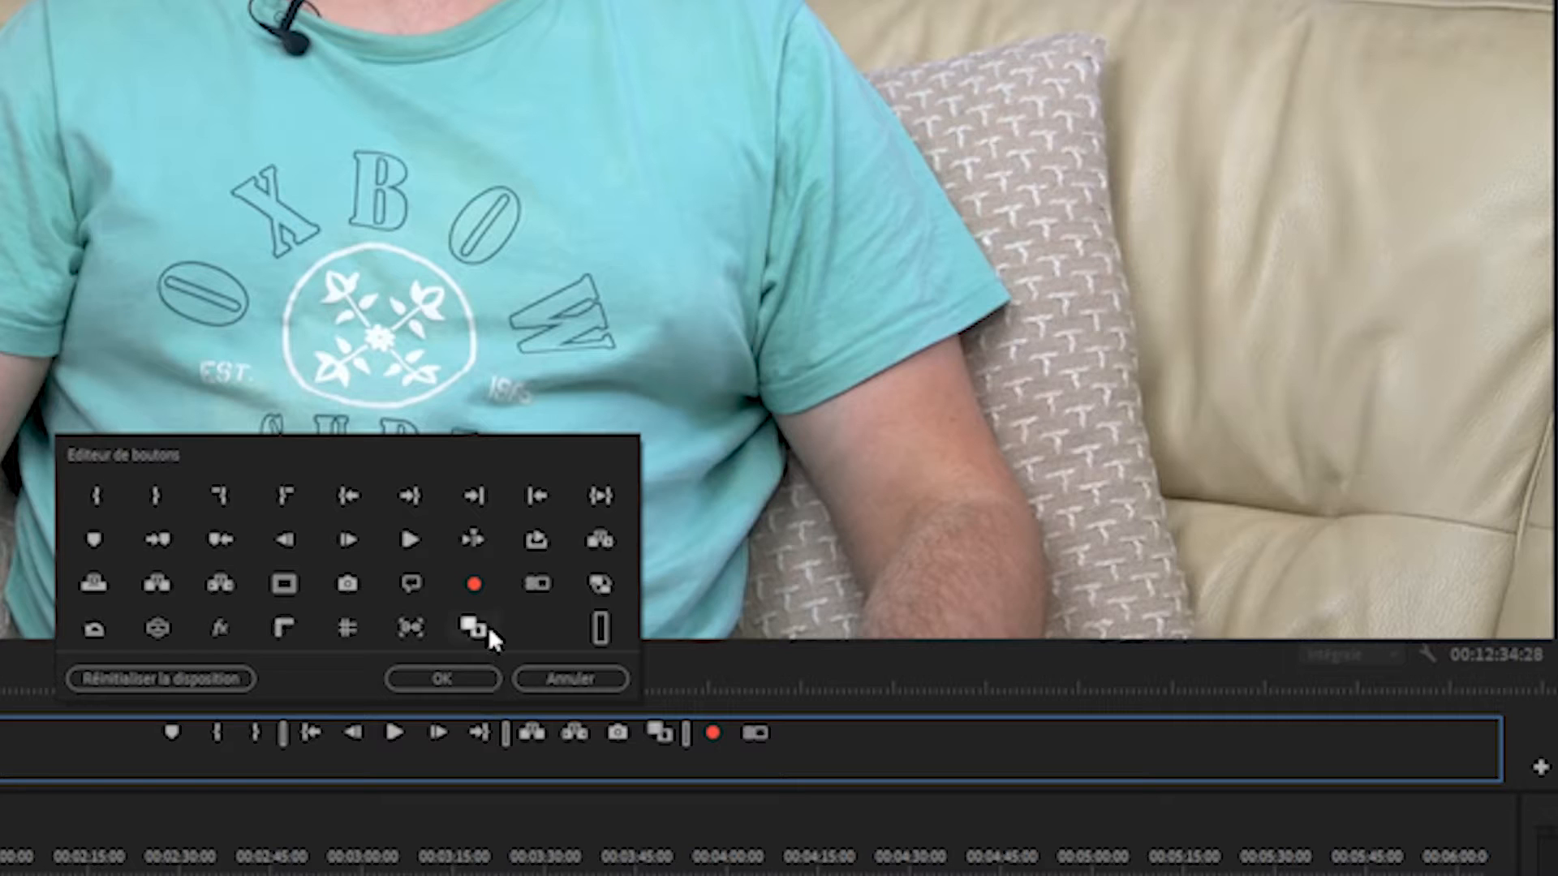
pyautogui.click(458, 679)
# Check the stacked clips in the Program monitor's multi-camera view and return to the normal view.
pyautogui.moveTo(719, 761); pyautogui.dragTo(730, 794)
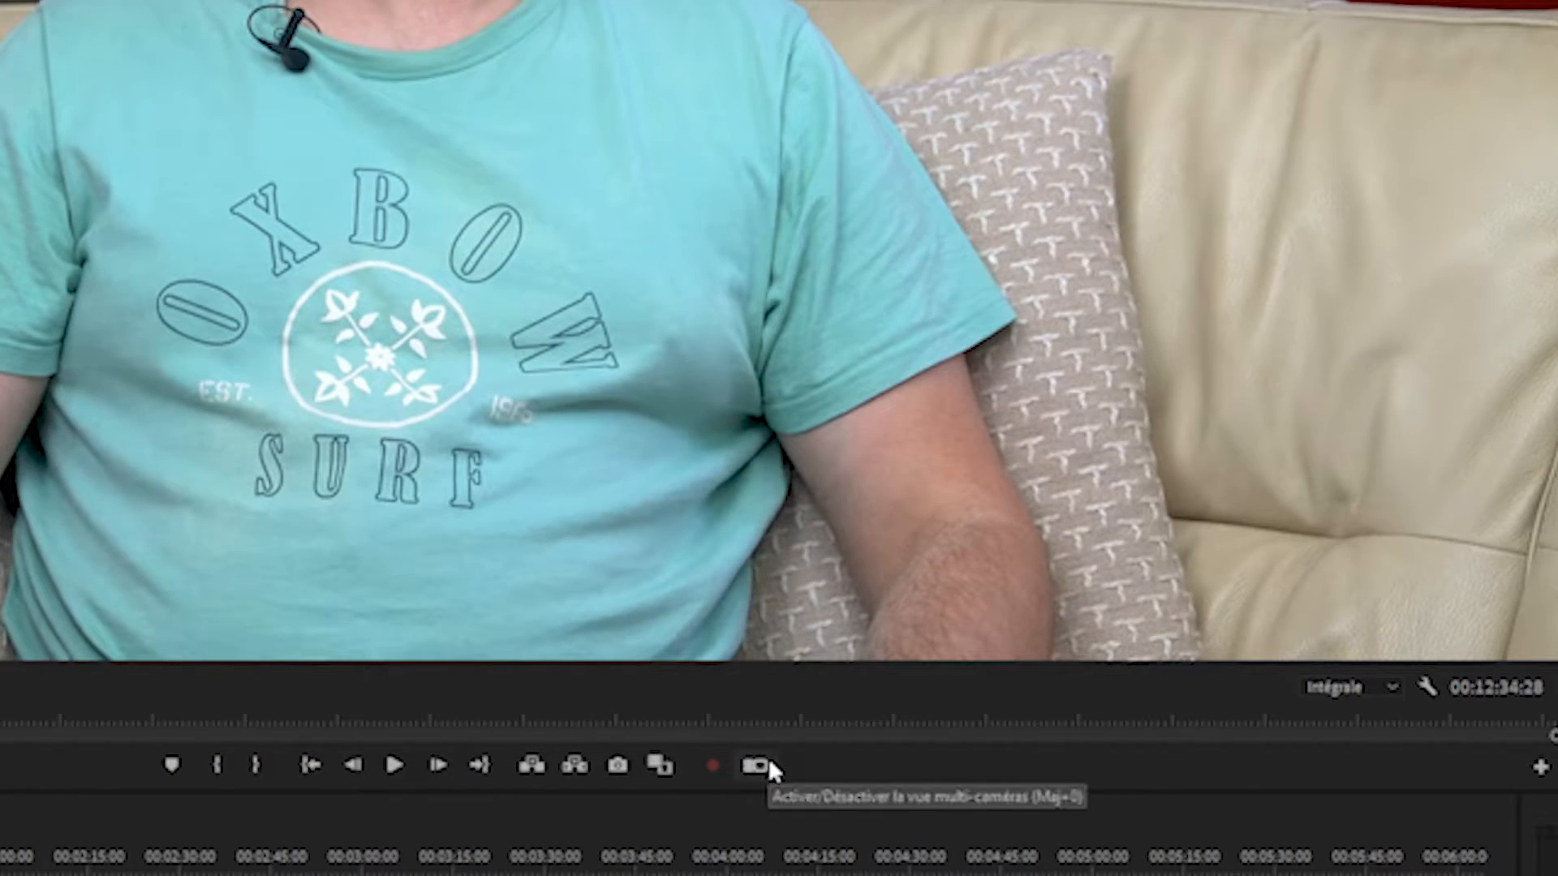
pyautogui.click(761, 764)
pyautogui.click(761, 764)
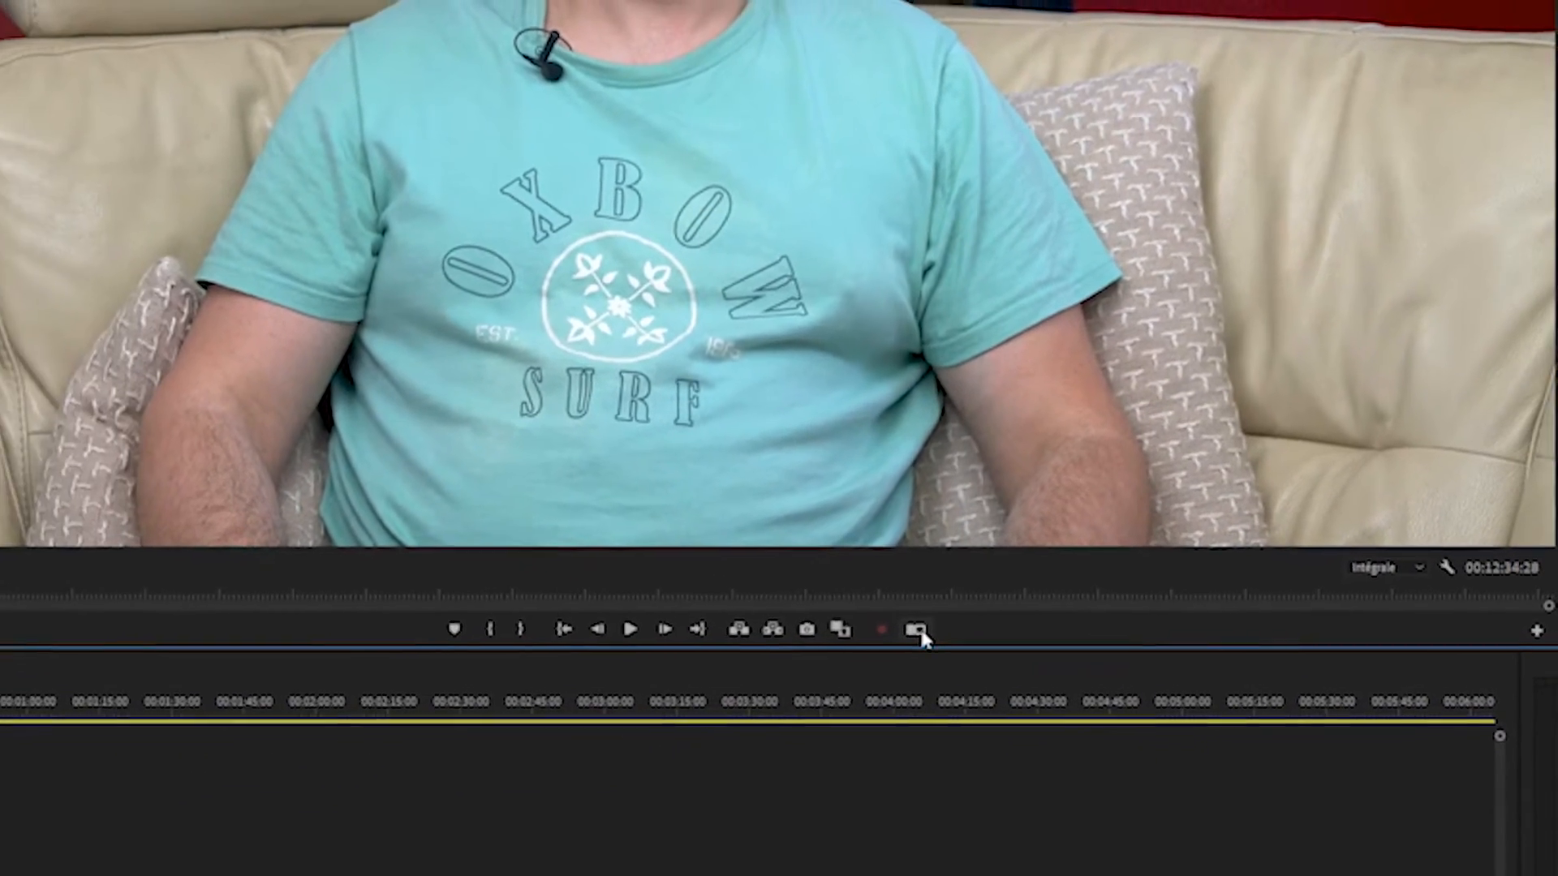
pyautogui.click(812, 722)
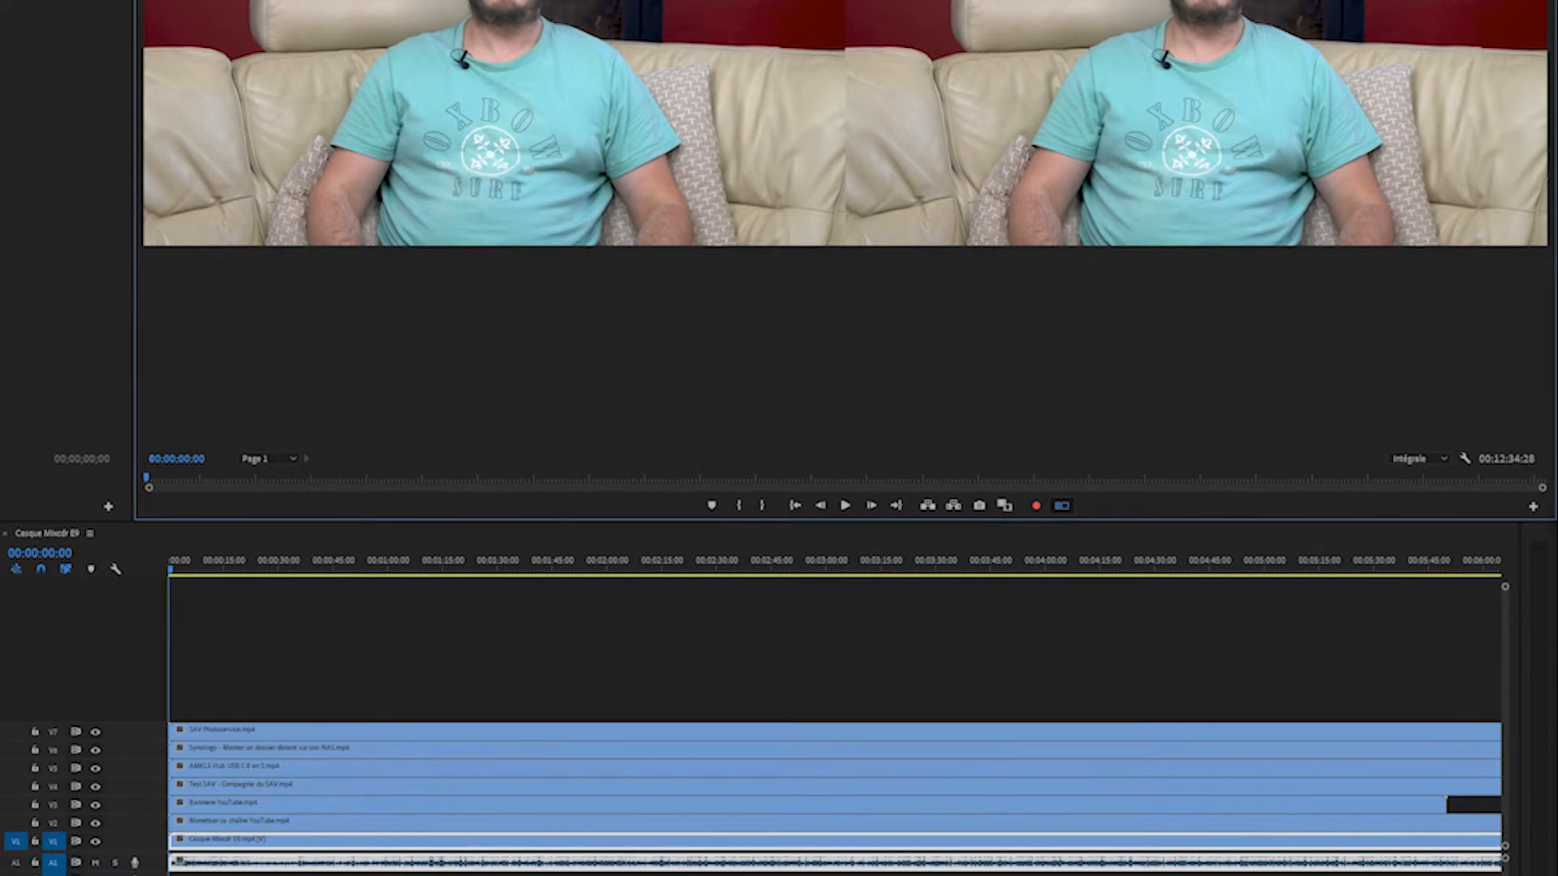
pyautogui.moveTo(223, 836); pyautogui.dragTo(234, 722)
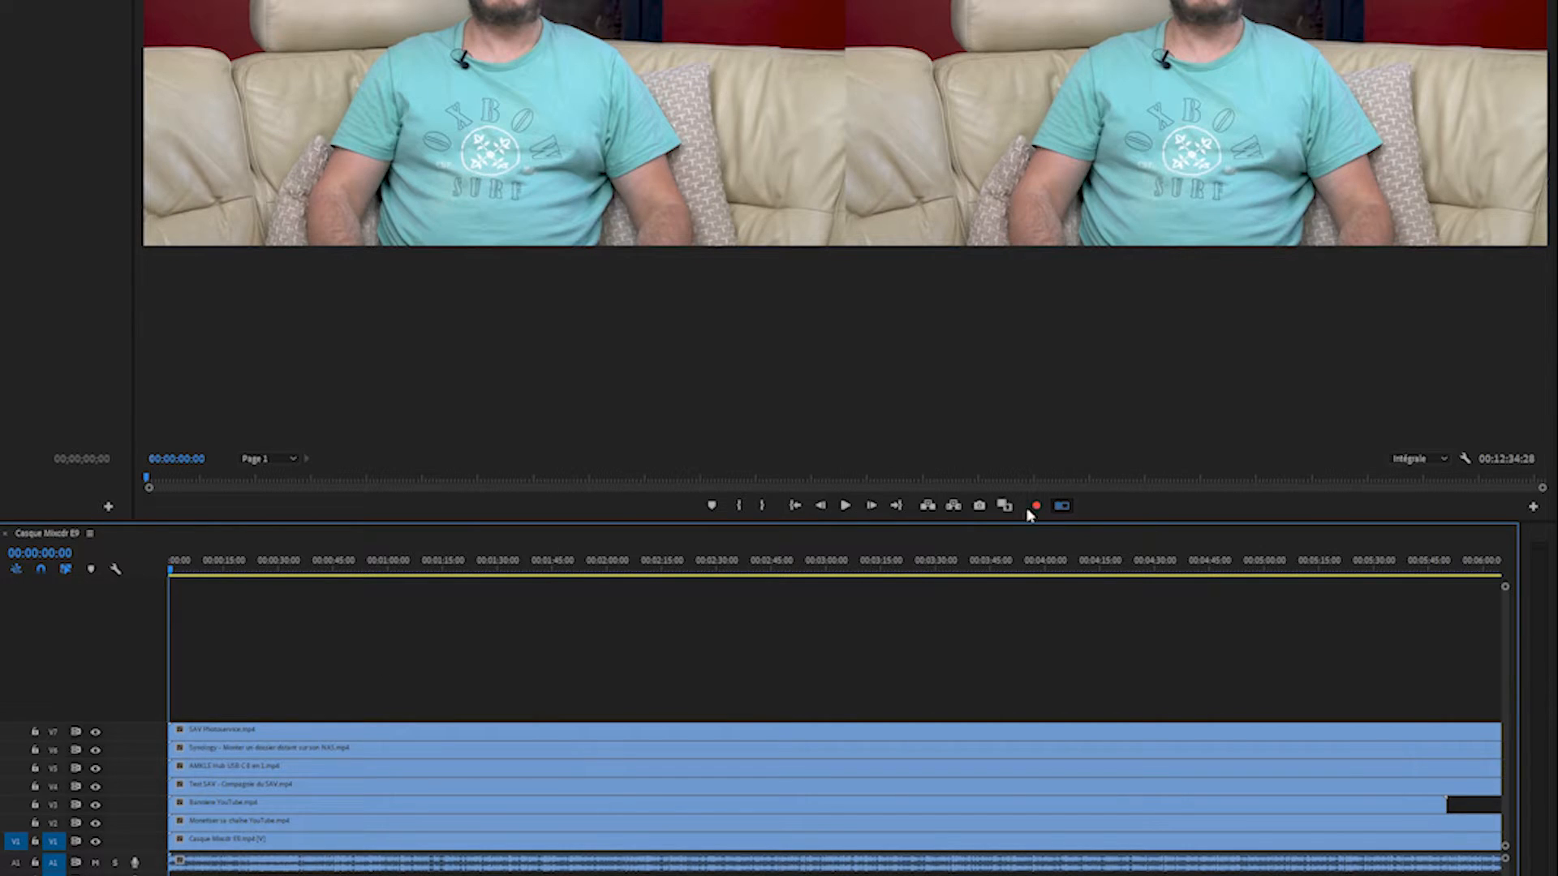
pyautogui.click(1060, 507)
pyautogui.moveTo(217, 672); pyautogui.dragTo(288, 875)
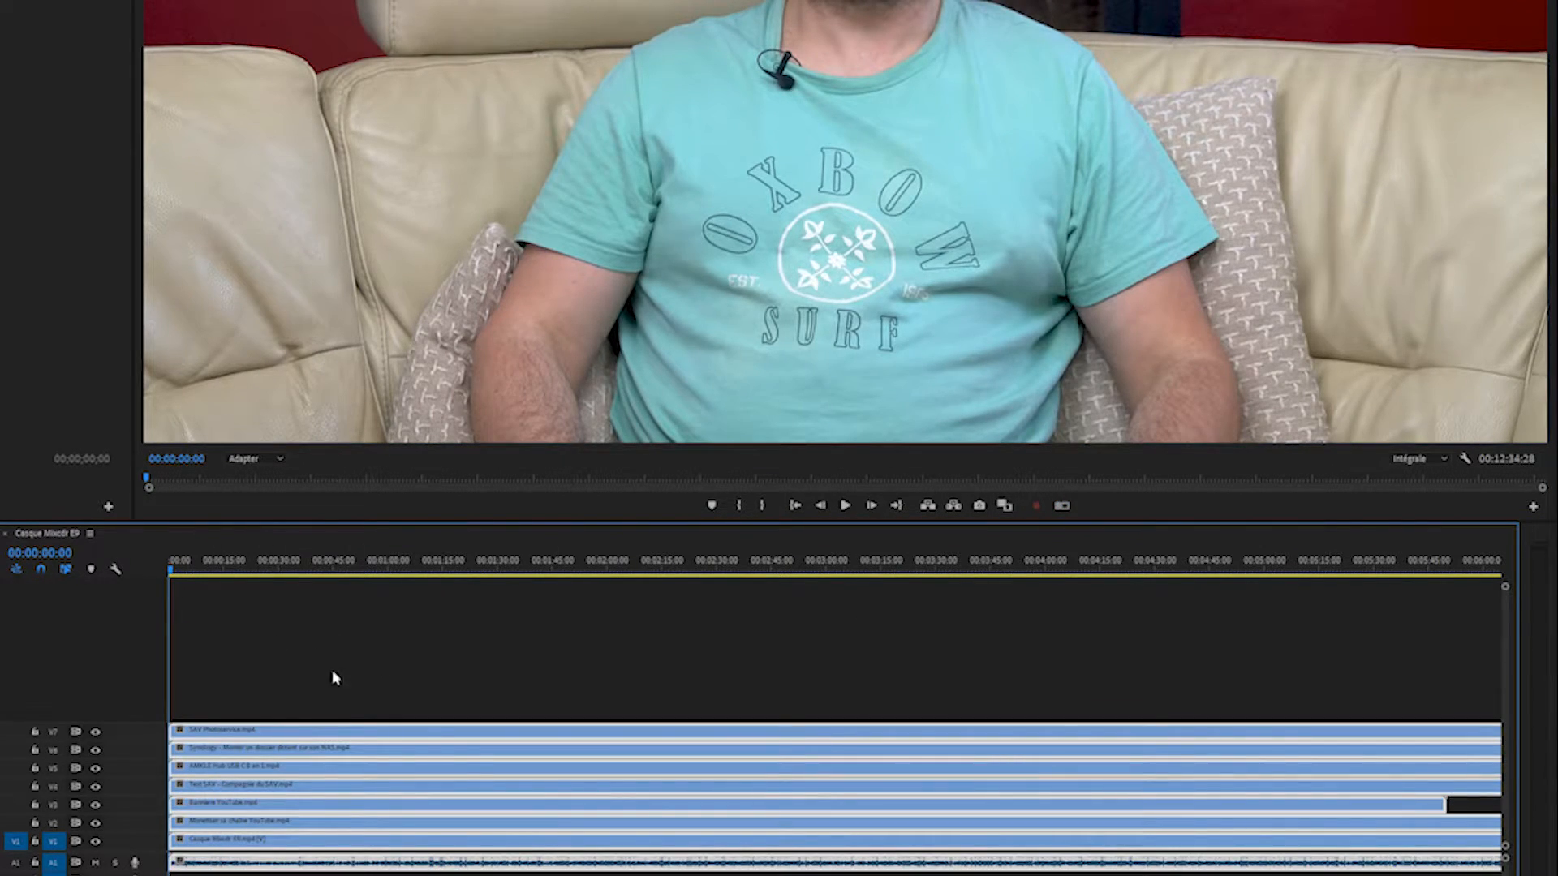
pyautogui.click(282, 652)
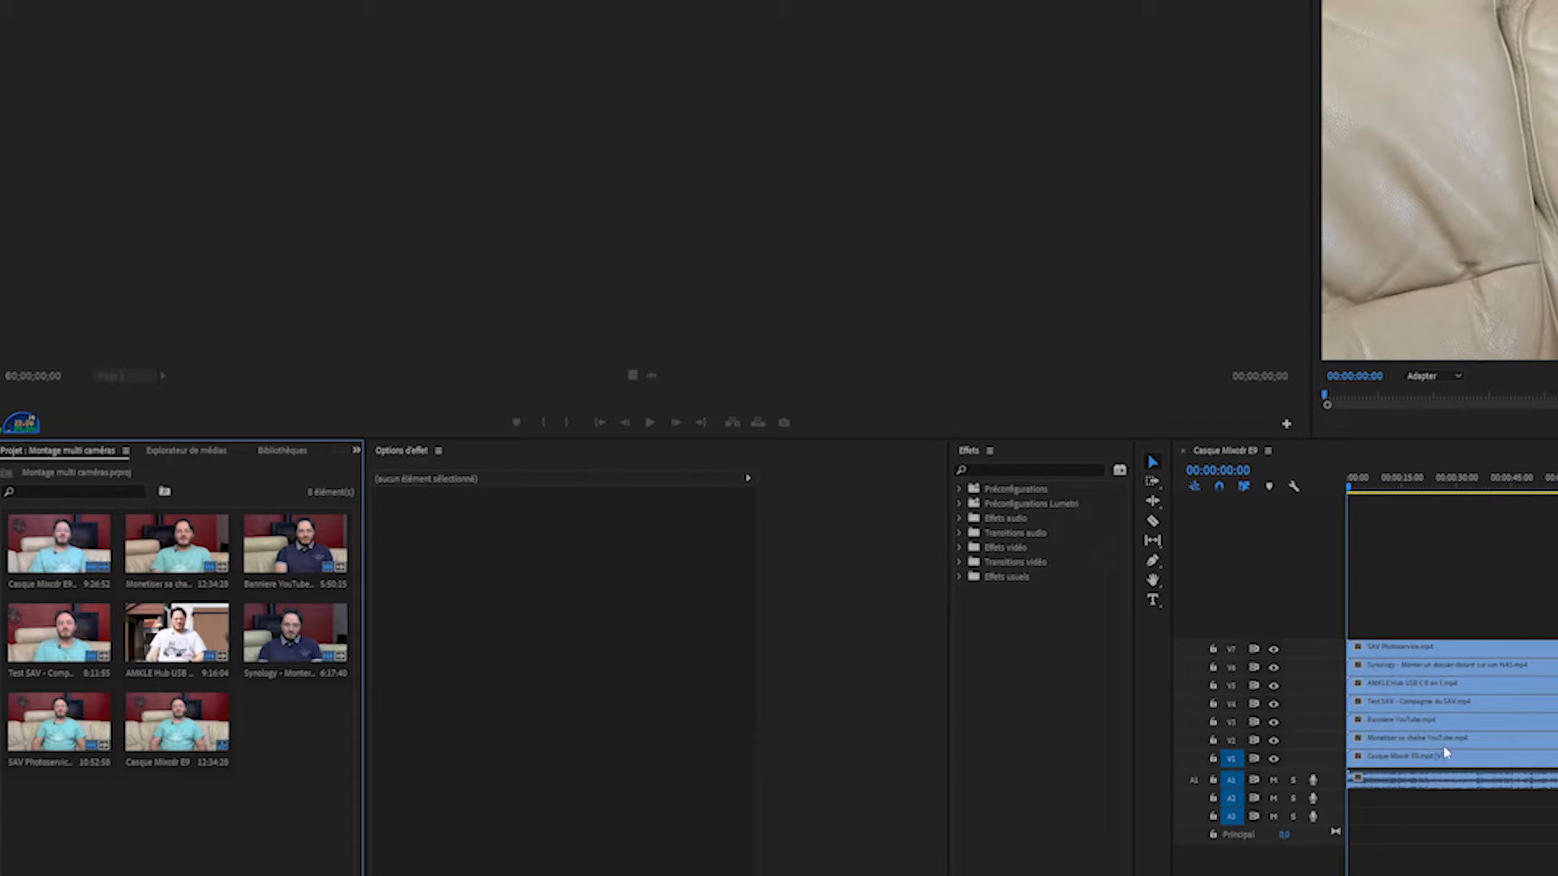
# Create a sequence named "Prepa Multicam" from the FHD 60 preset and close its timeline.
pyautogui.hotkey('ctrl', 'n')
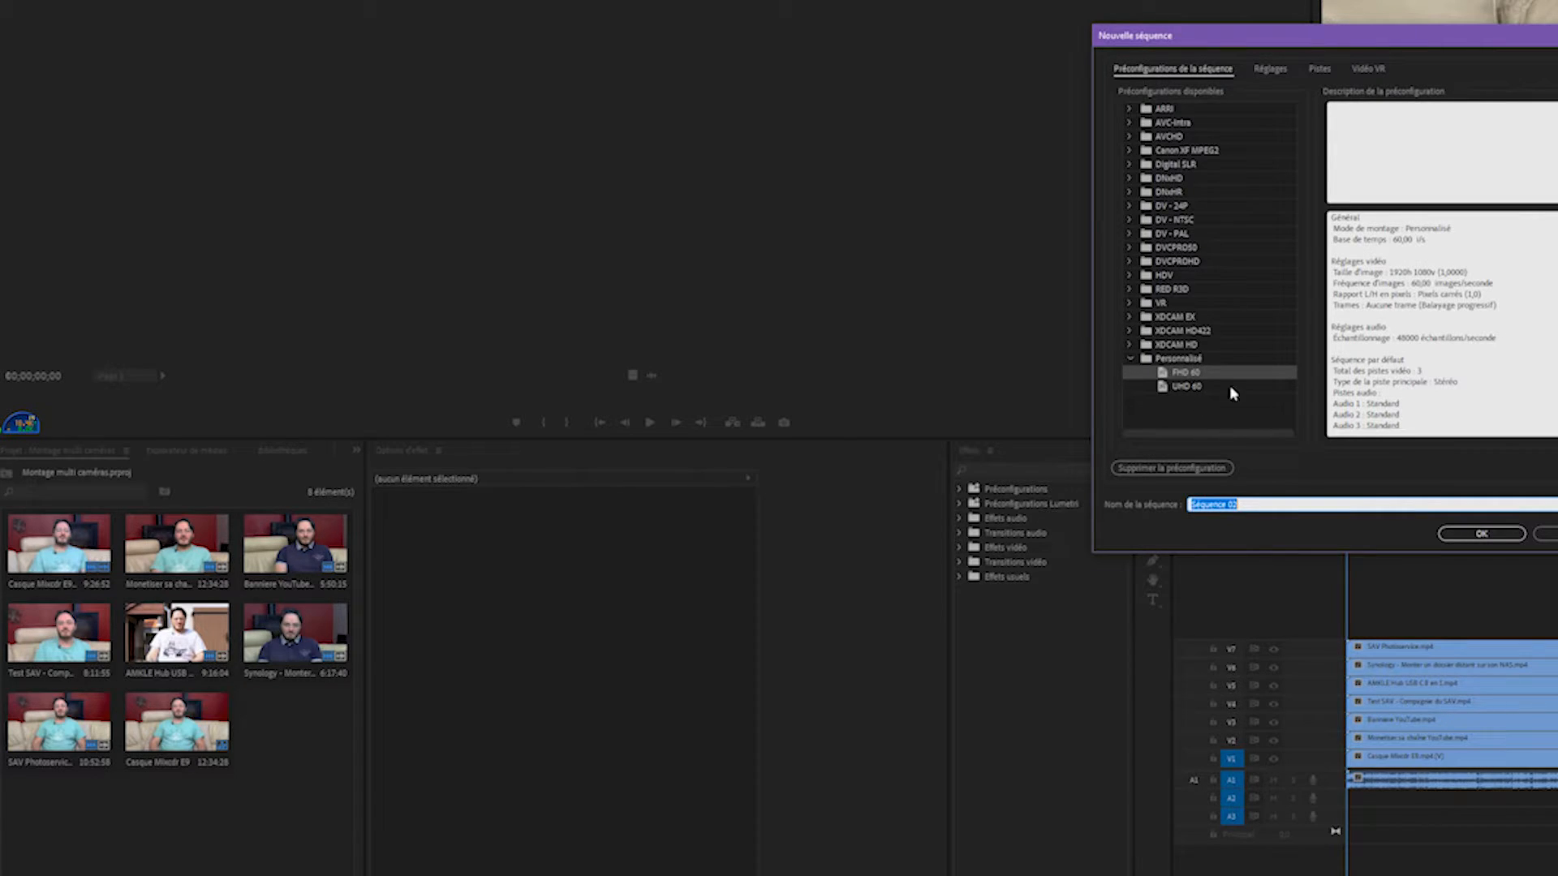
pyautogui.write('Prepa Multicam')
pyautogui.press('Return')
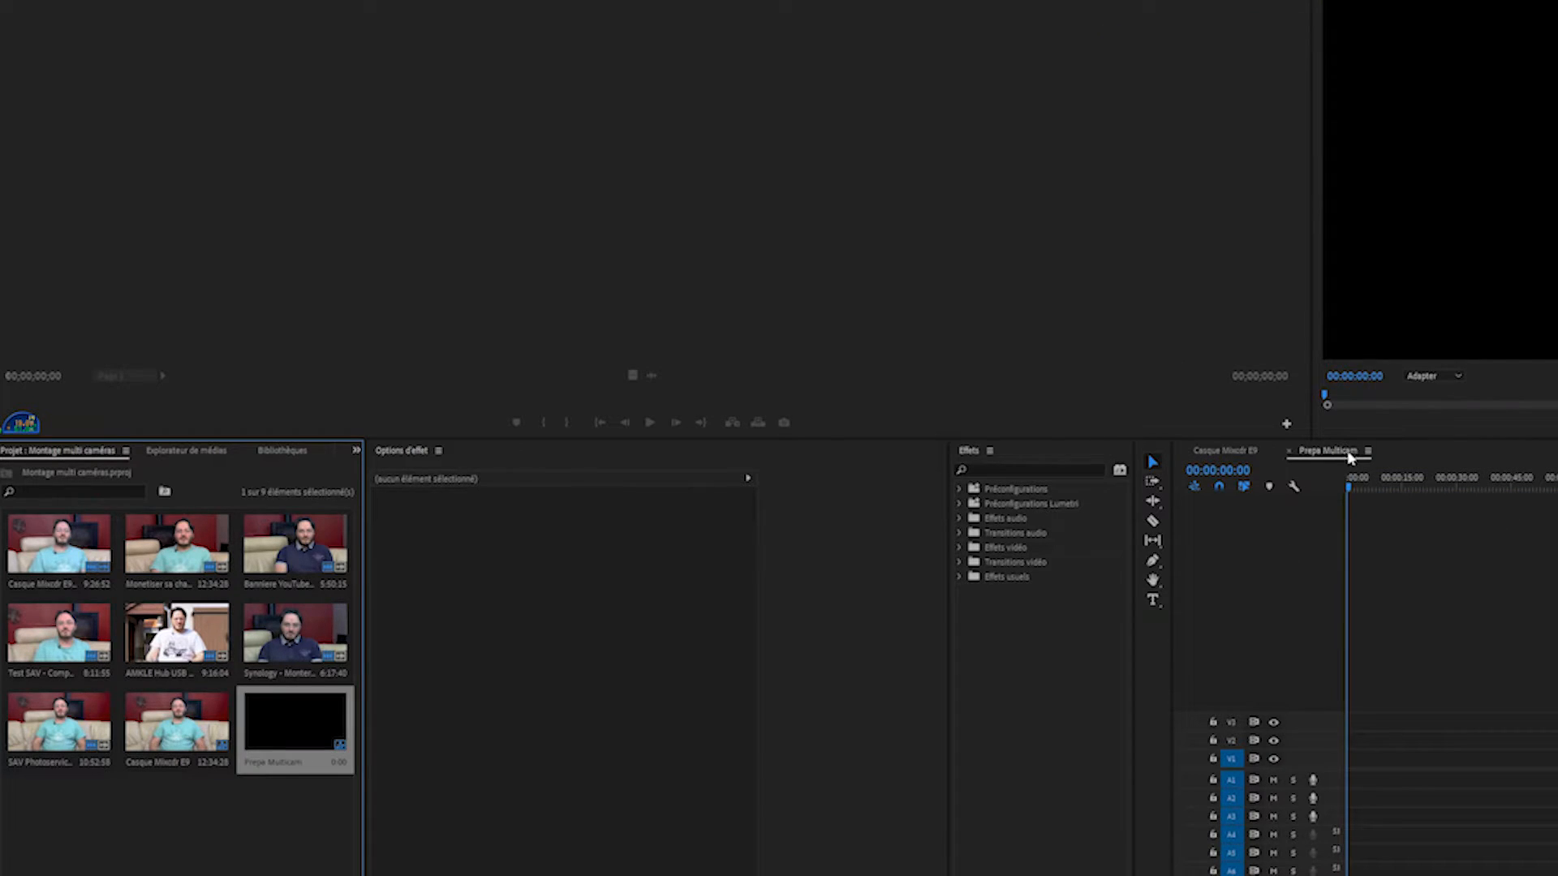
pyautogui.click(1289, 450)
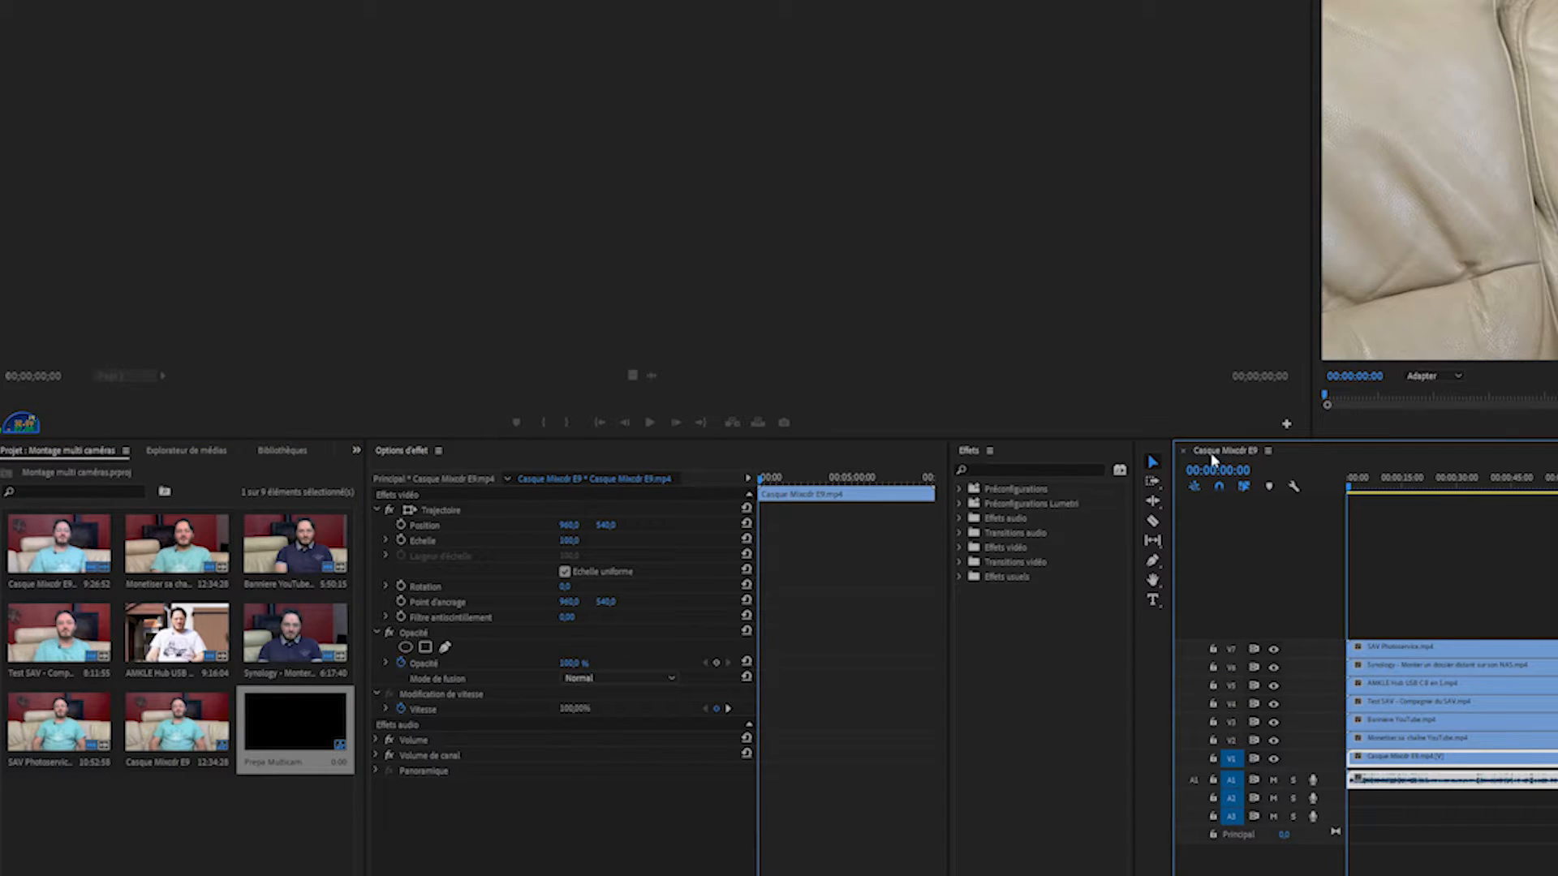
# Create a new sequence from the stacked Casque Mixcdr E9 sequence and enable multi-camera on the nested clip.
pyautogui.rightClick(190, 724)
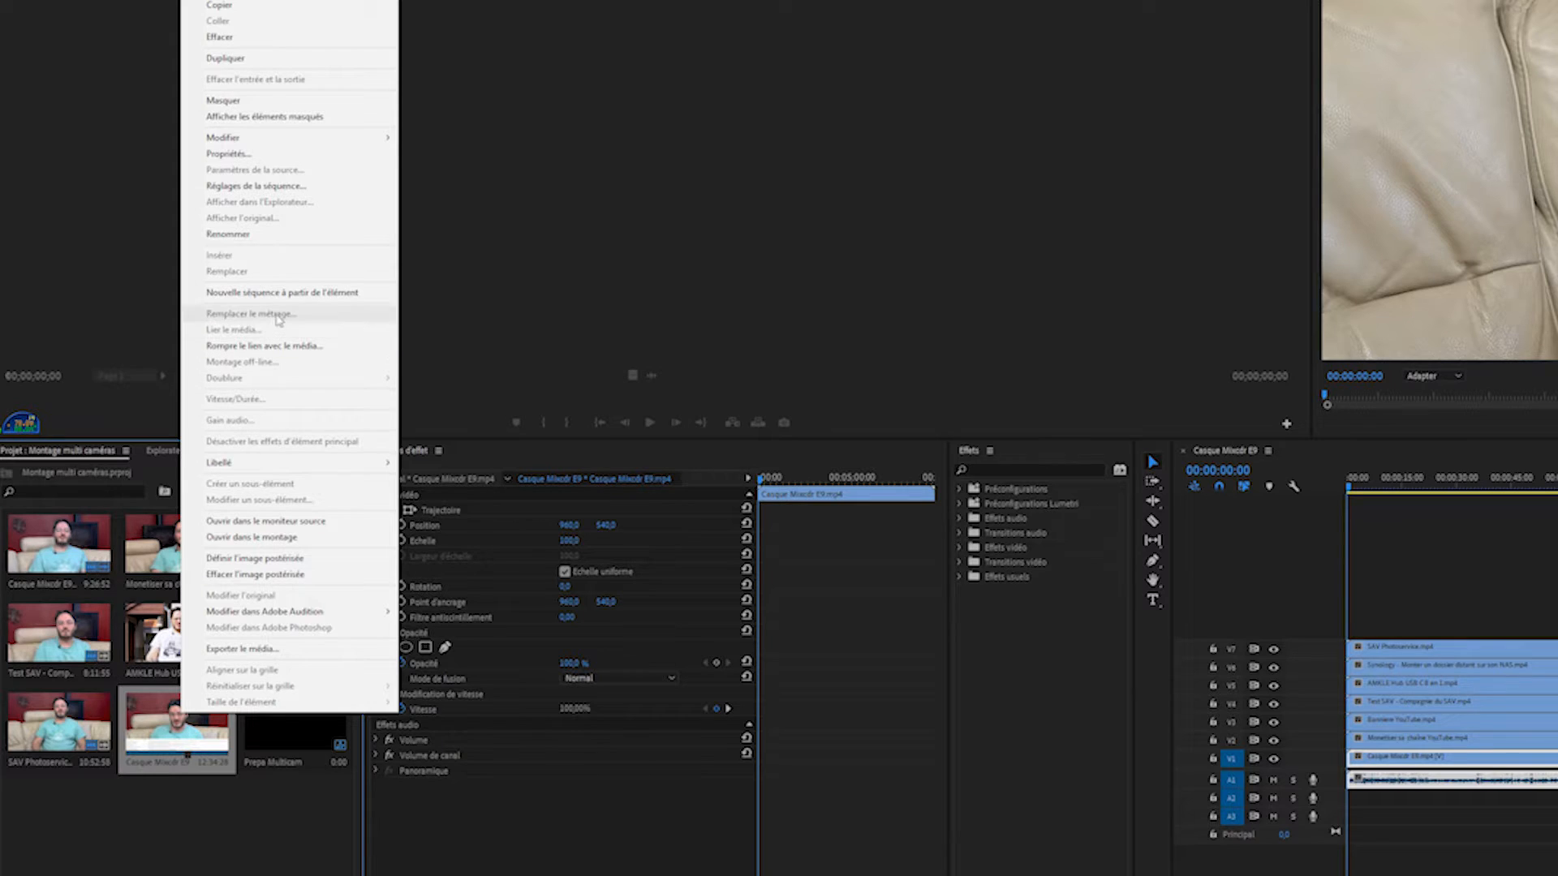
pyautogui.click(287, 294)
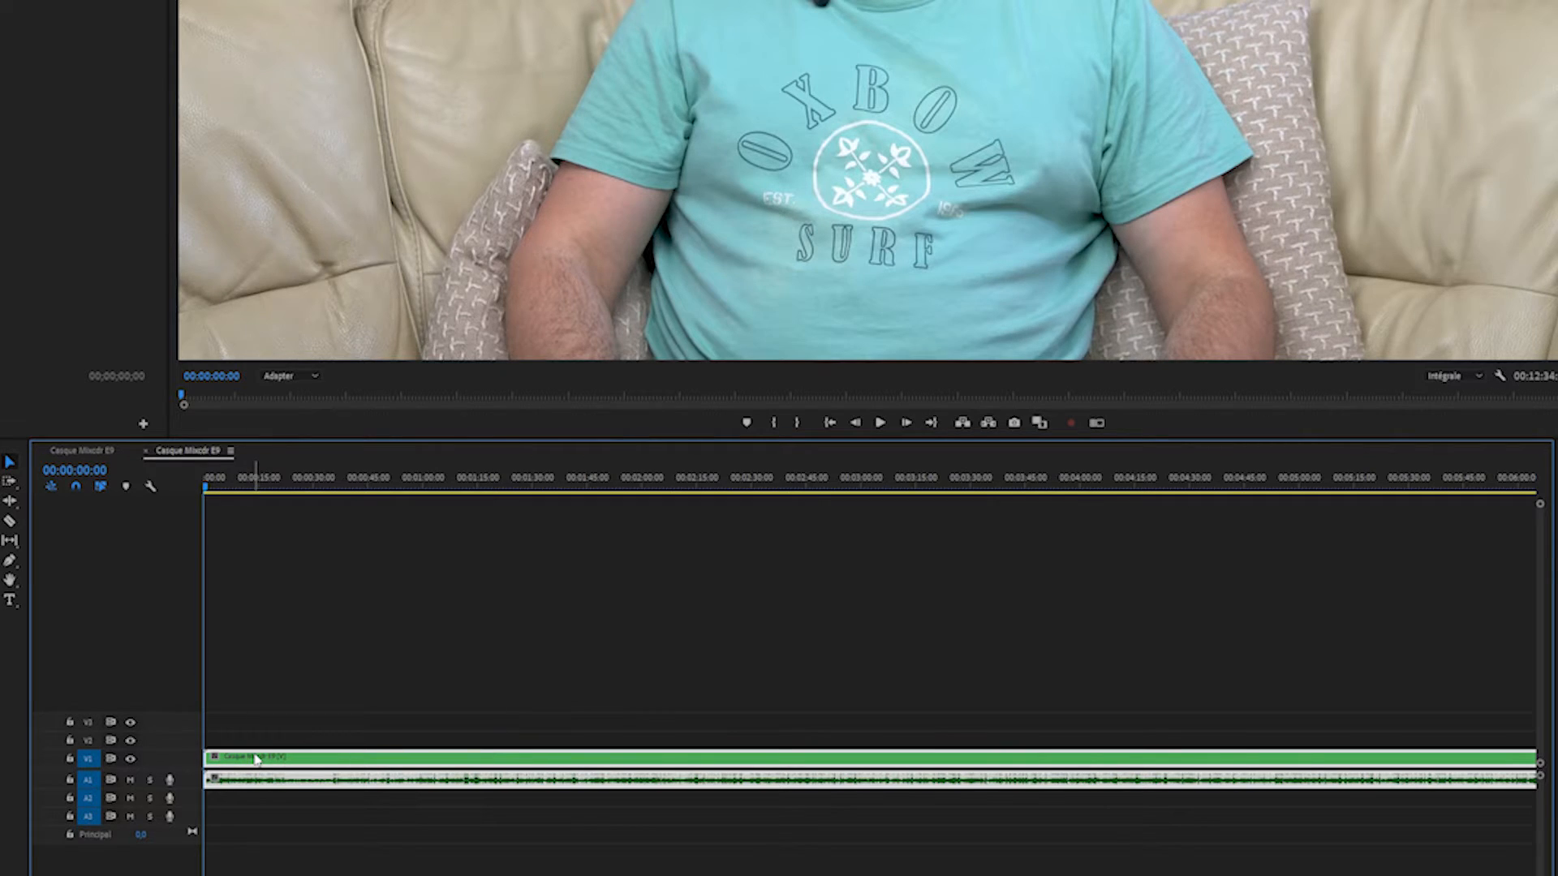
pyautogui.rightClick(252, 756)
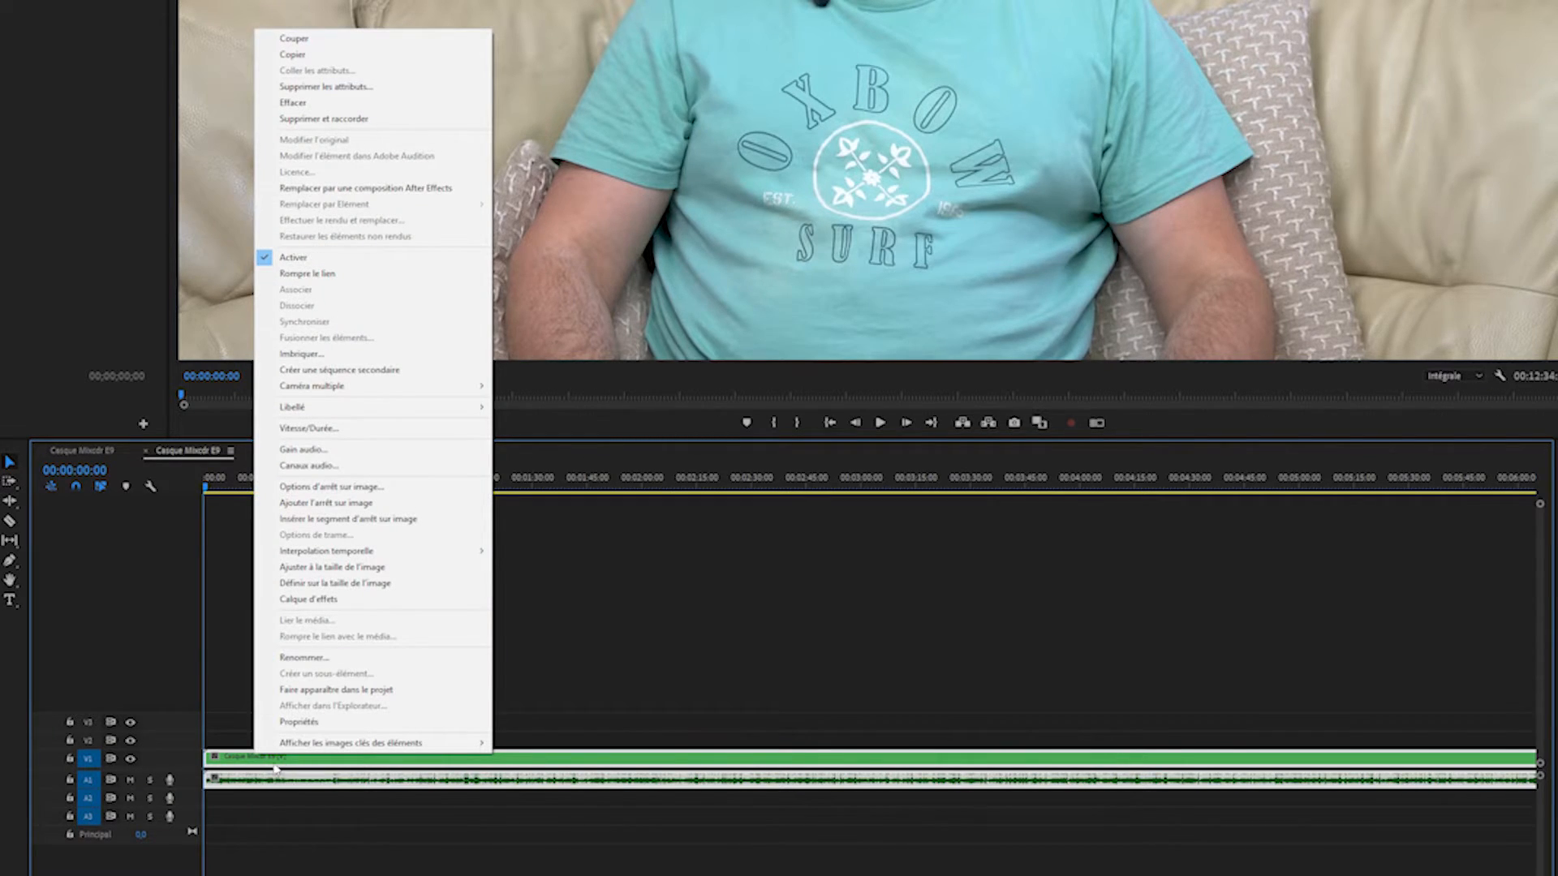
pyautogui.moveTo(446, 396)
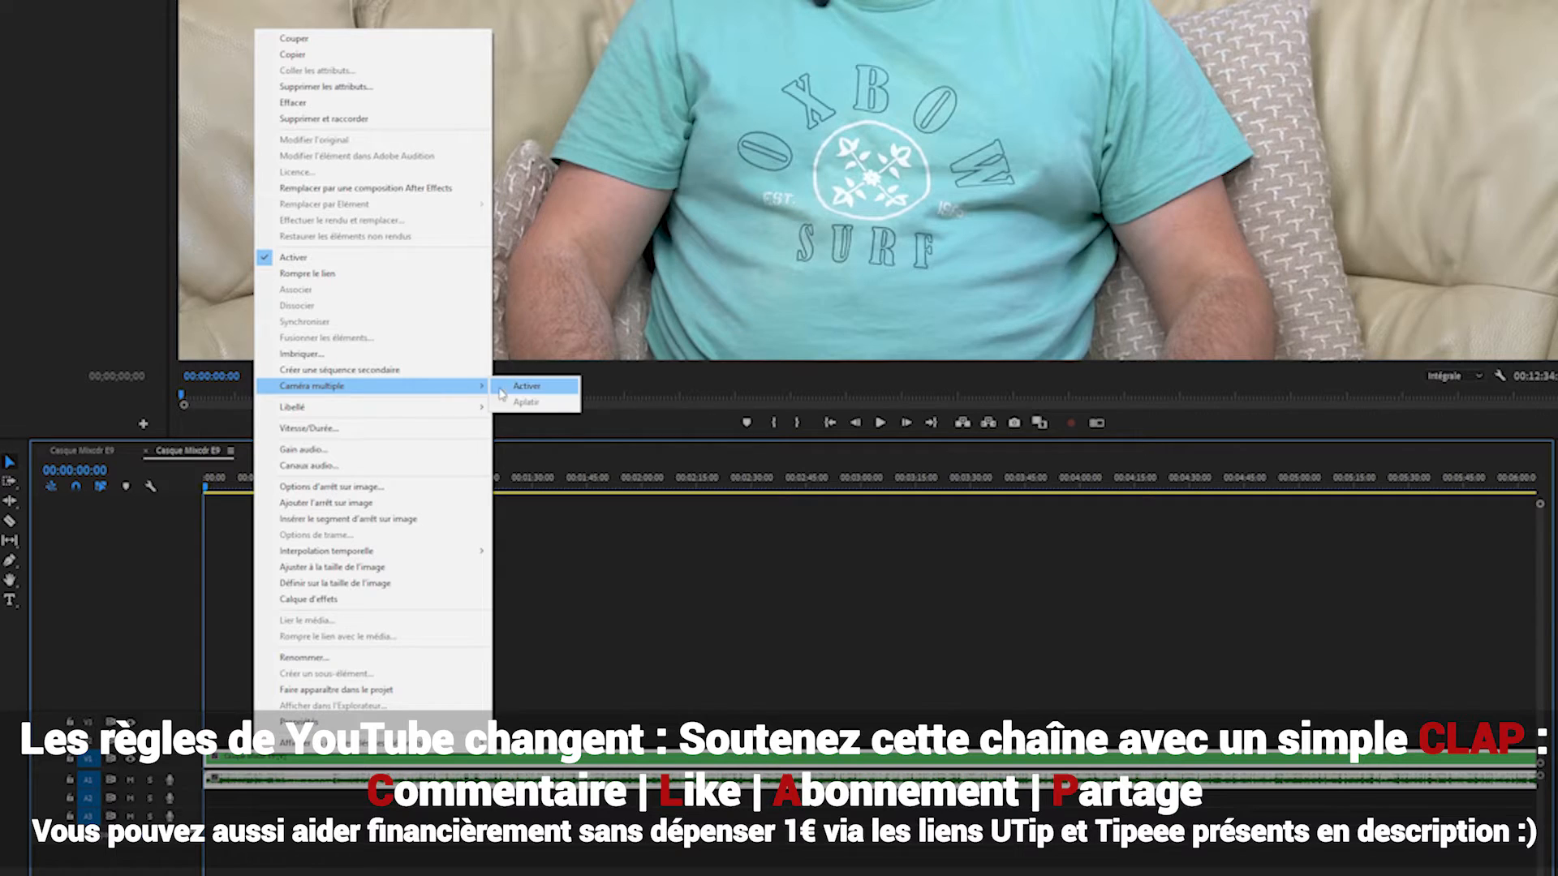
pyautogui.click(526, 387)
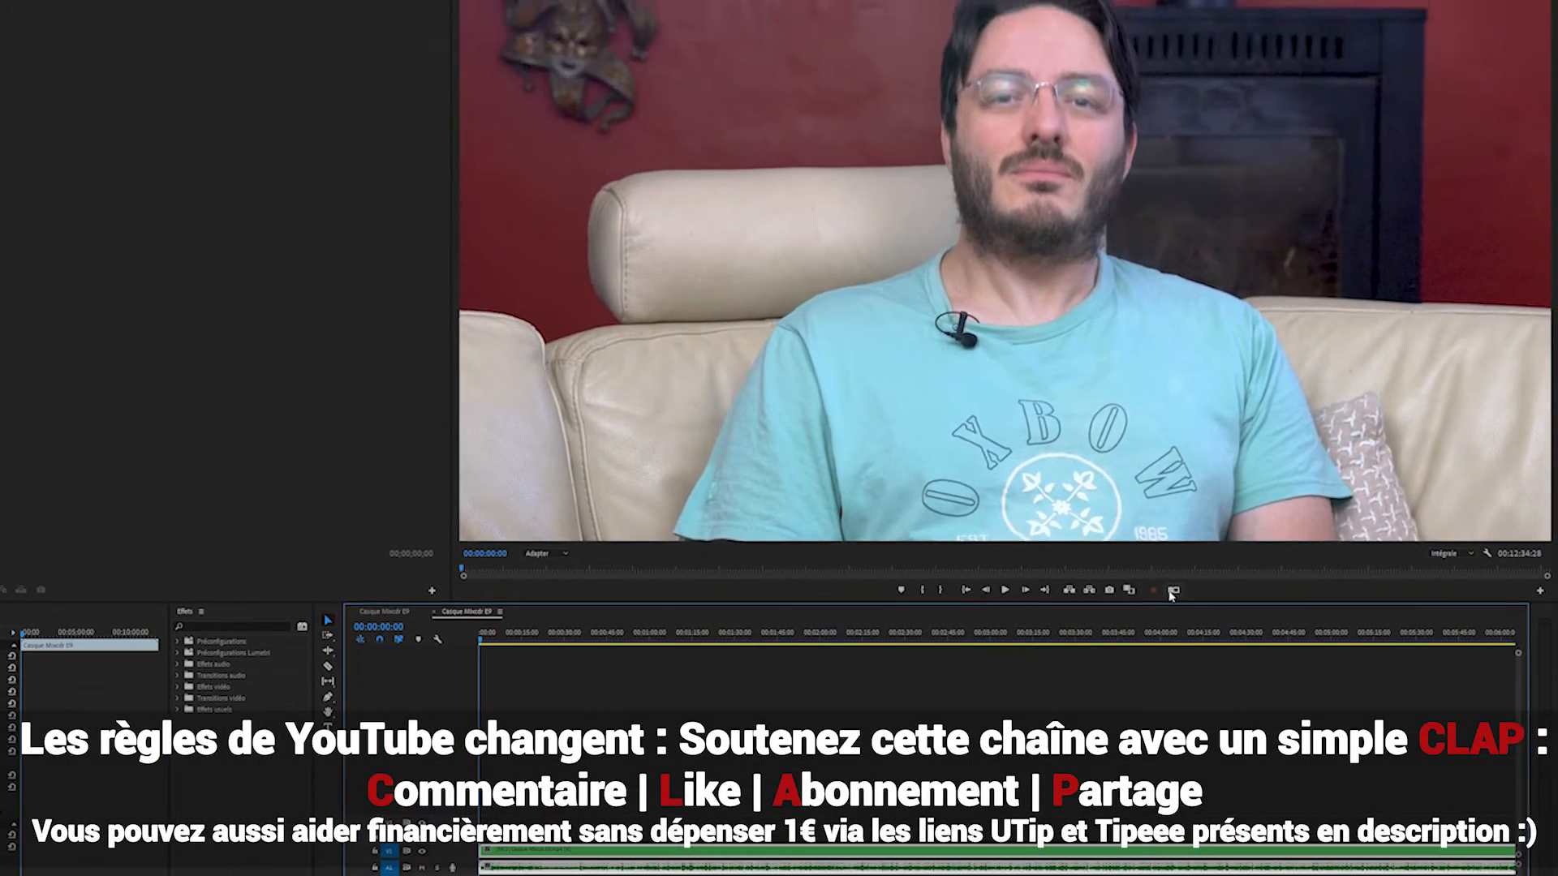
# Show the multi-camera view with multi-camera recording enabled and mute audio track A1.
pyautogui.click(1173, 591)
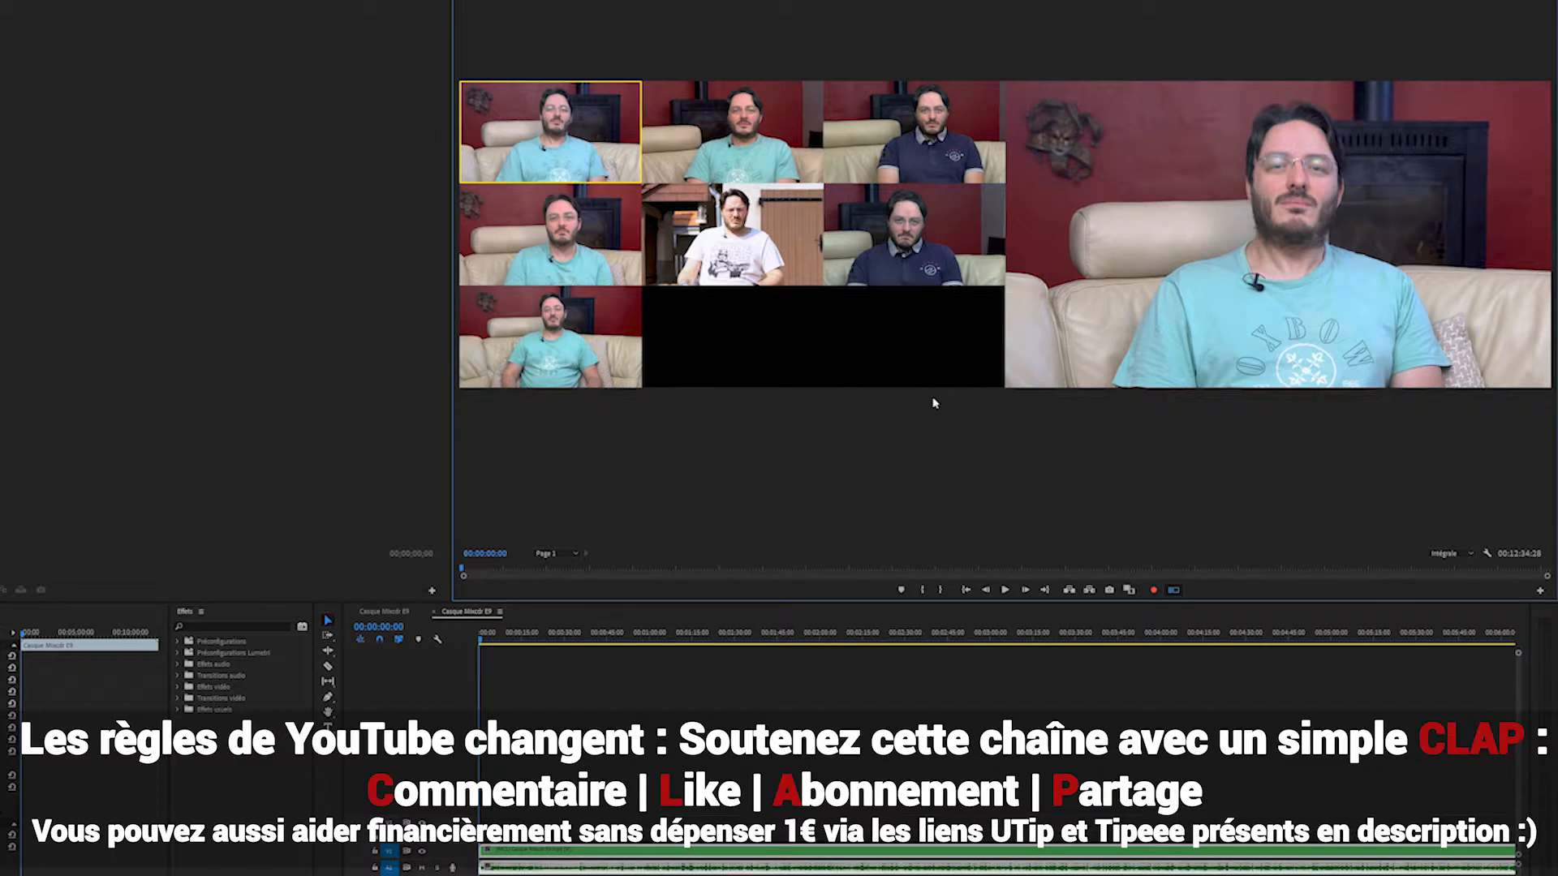
pyautogui.click(1154, 591)
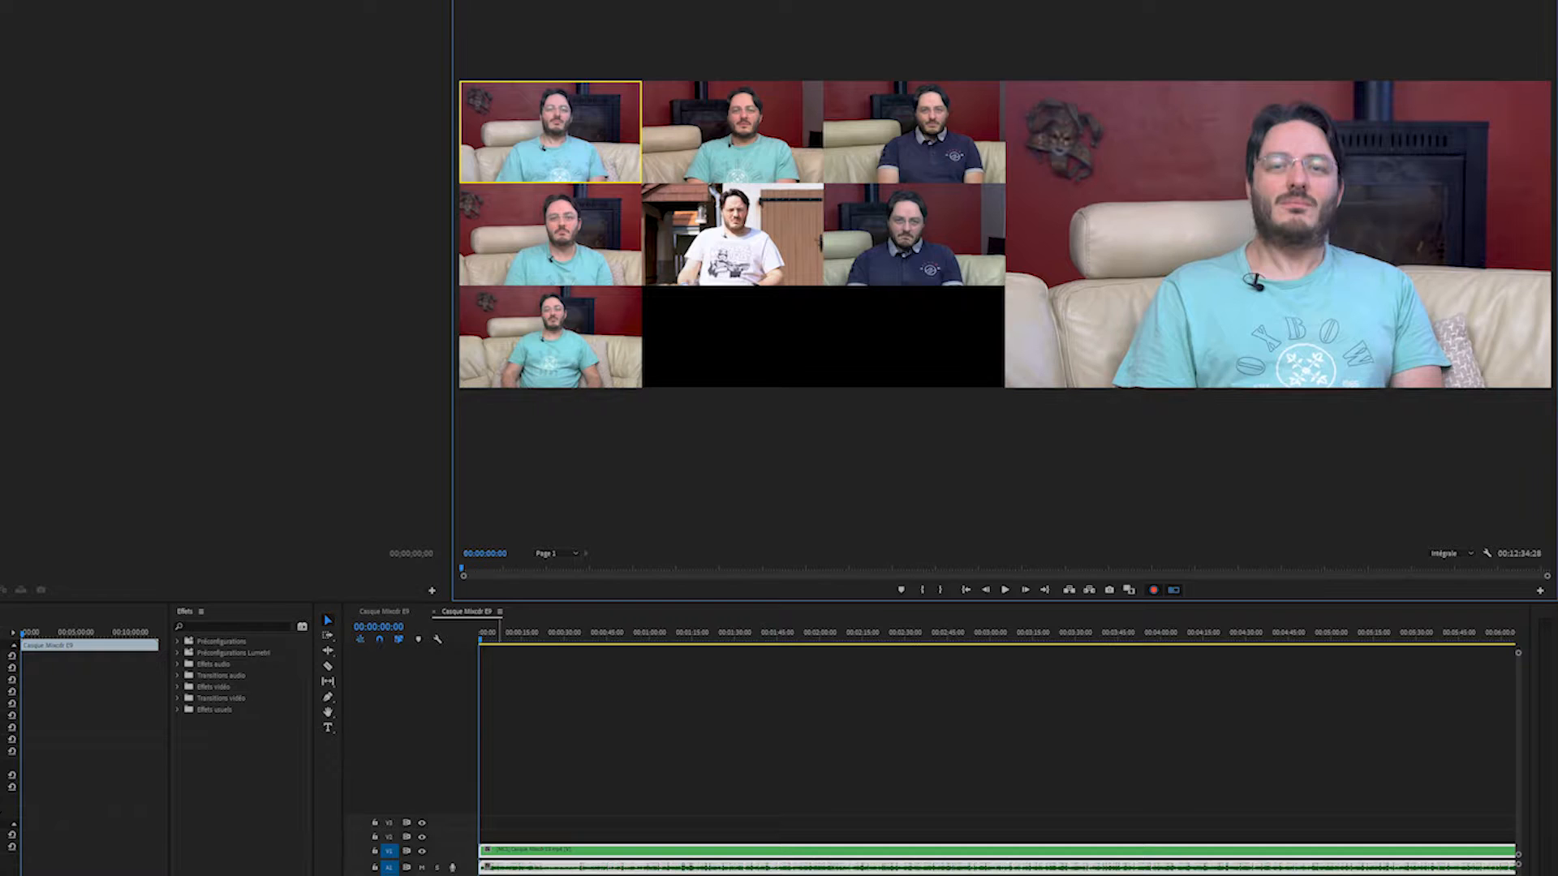
pyautogui.click(422, 869)
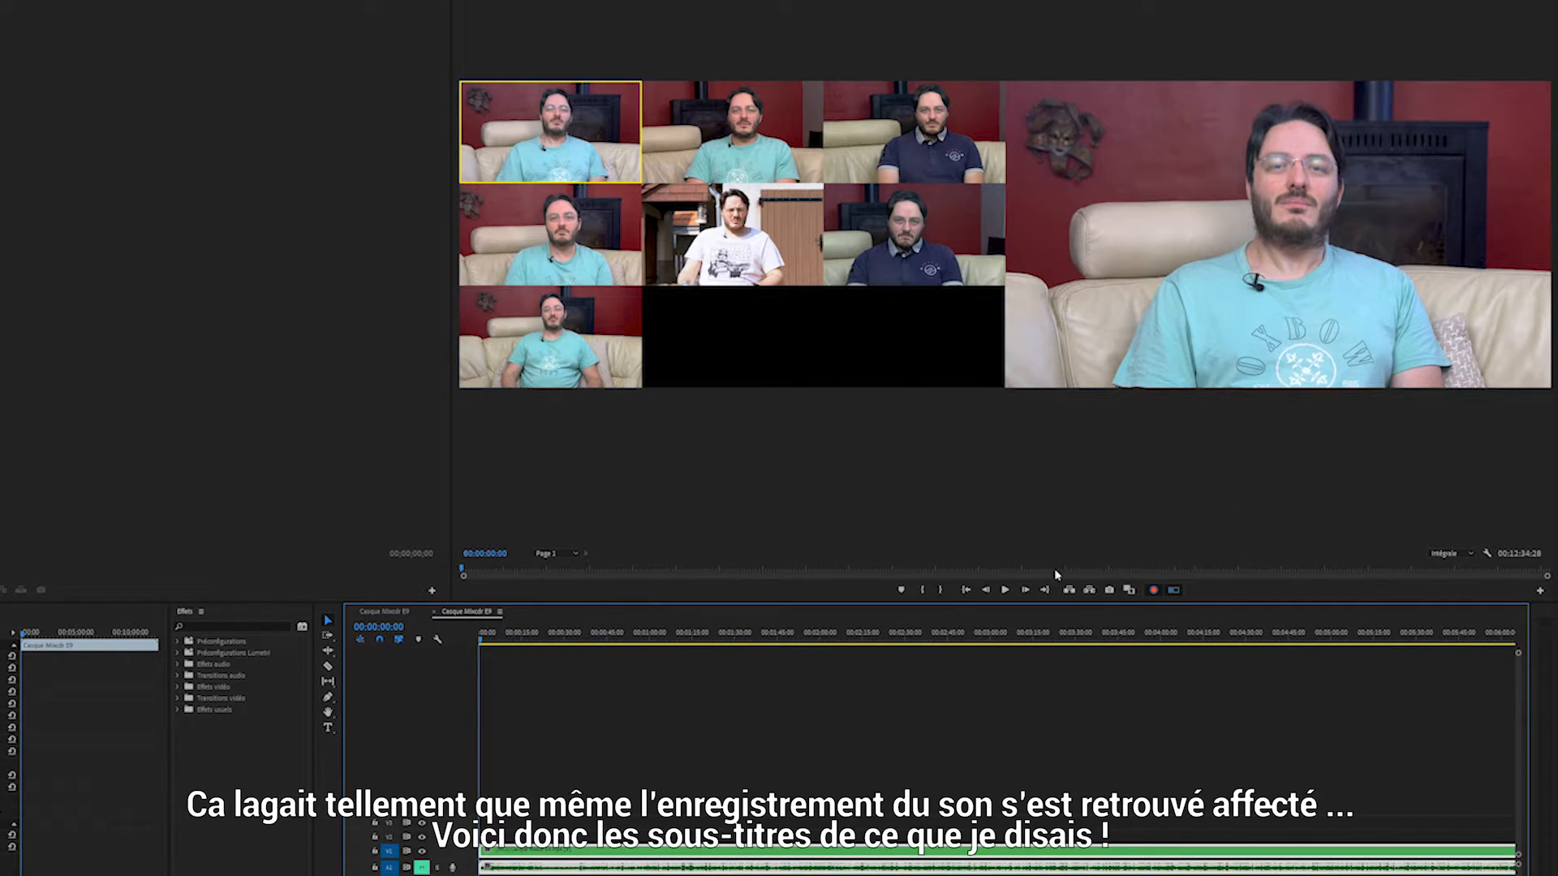
# Start multi-camera recording playback with a live cut to camera 2, and set the playback resolution to 1/8.
pyautogui.click(1007, 592)
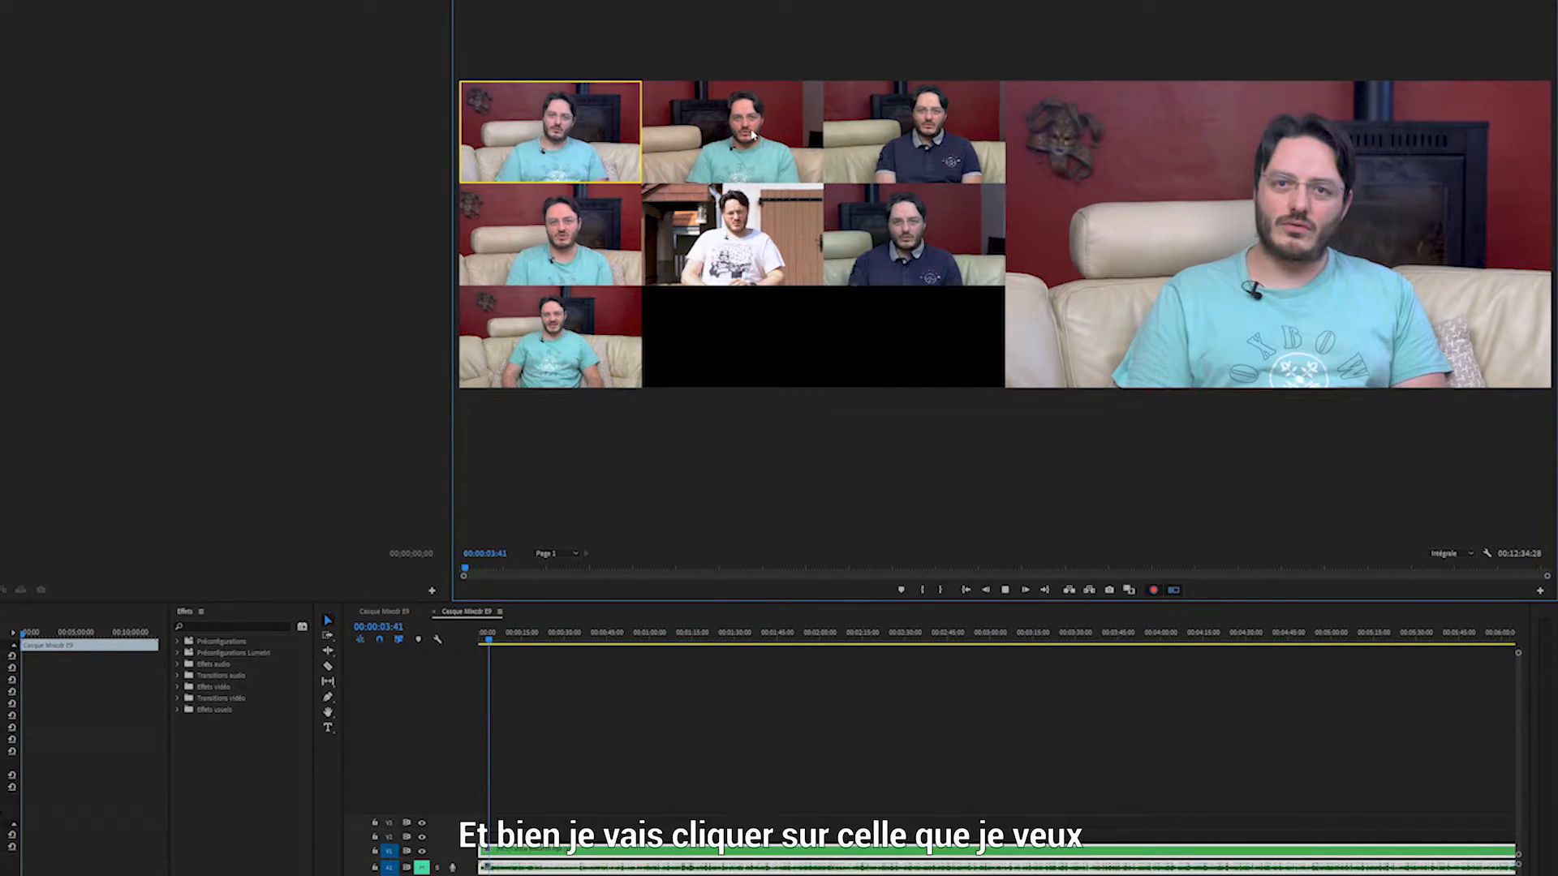
pyautogui.click(753, 136)
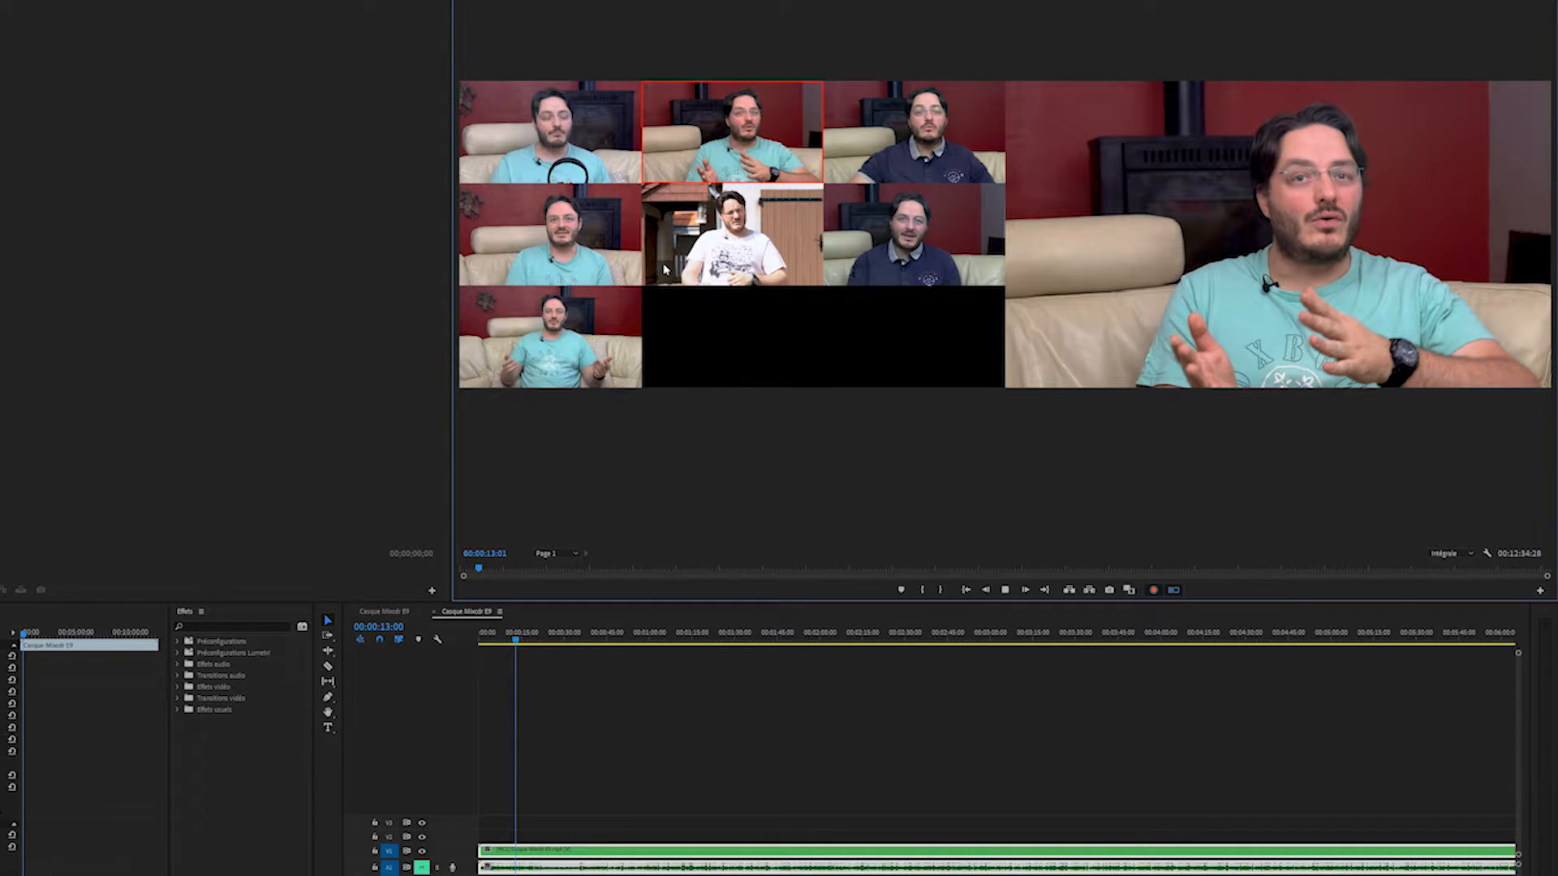
pyautogui.click(1450, 553)
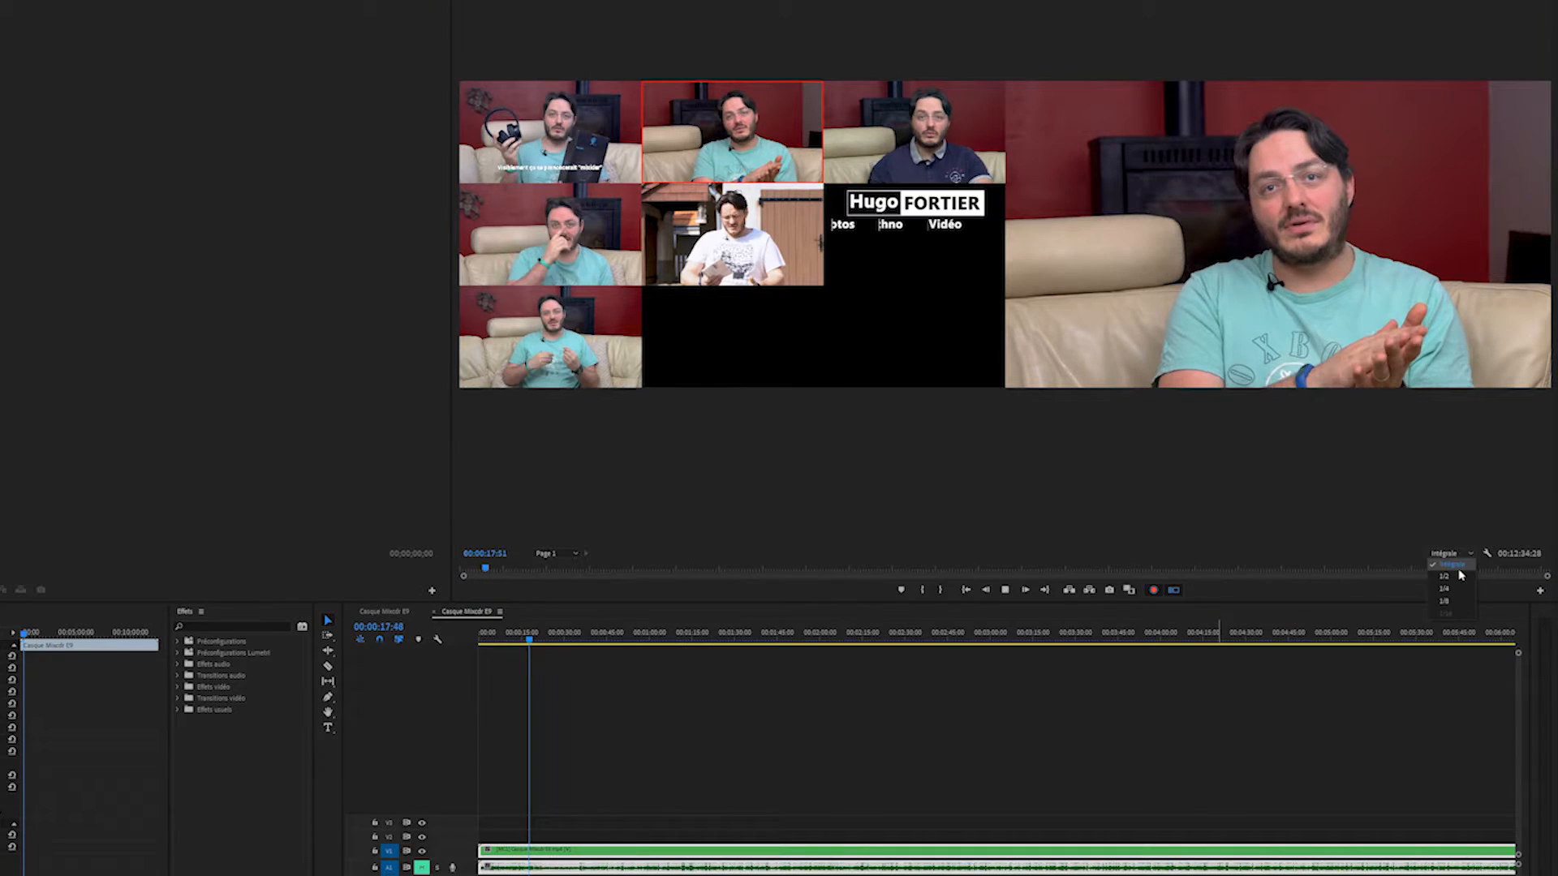
pyautogui.click(1452, 601)
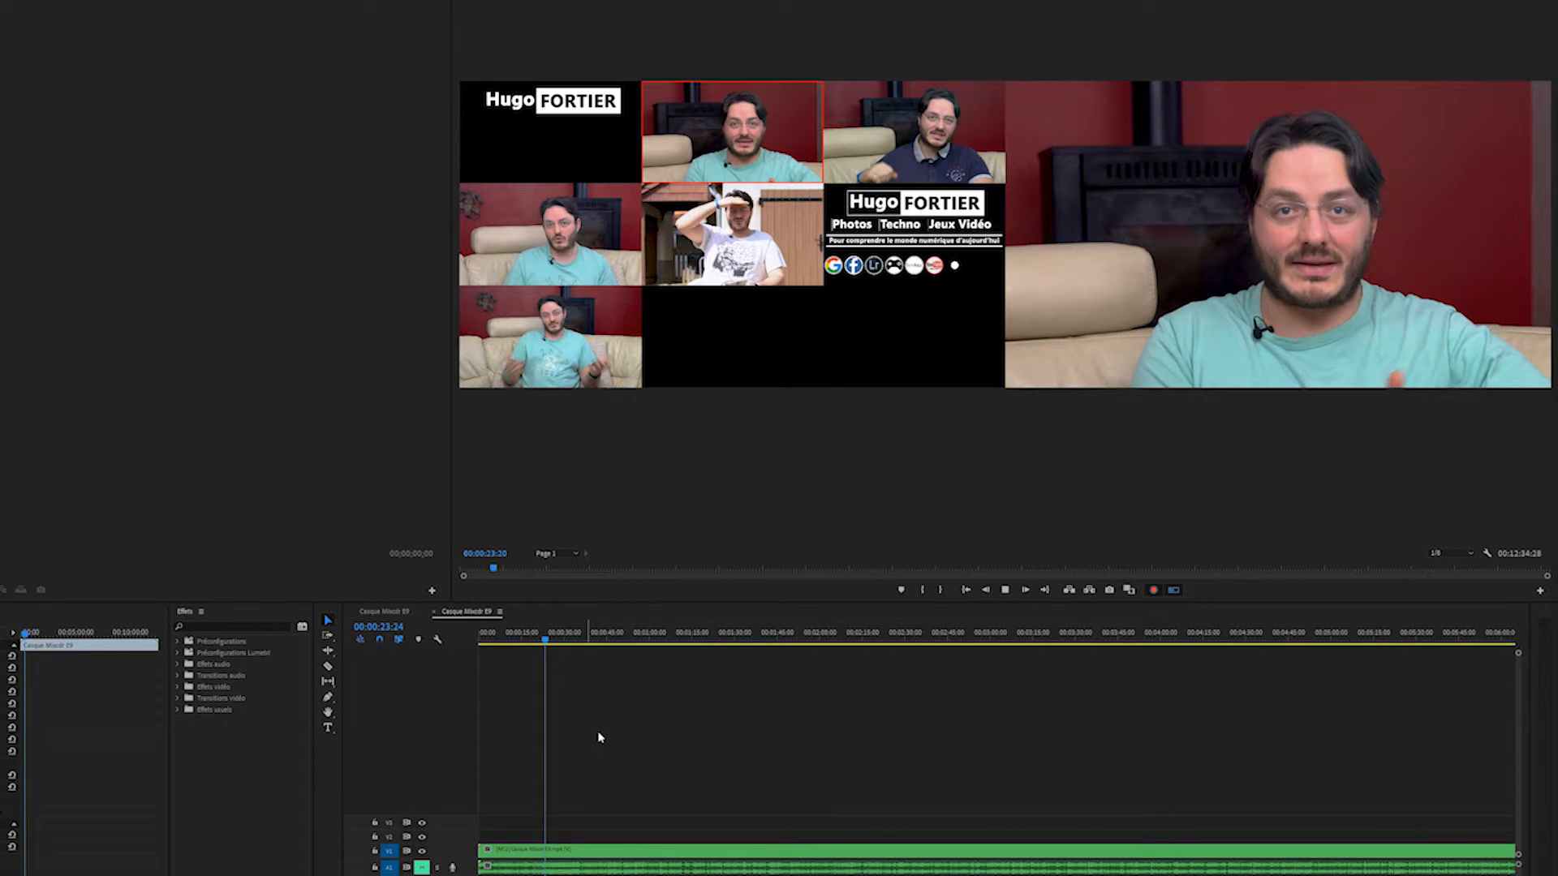
# Record live cuts to cameras 5, 4, 7, 3, 2, 6, 5 and 1 during playback, stopping just after one minute.
pyautogui.press('5')
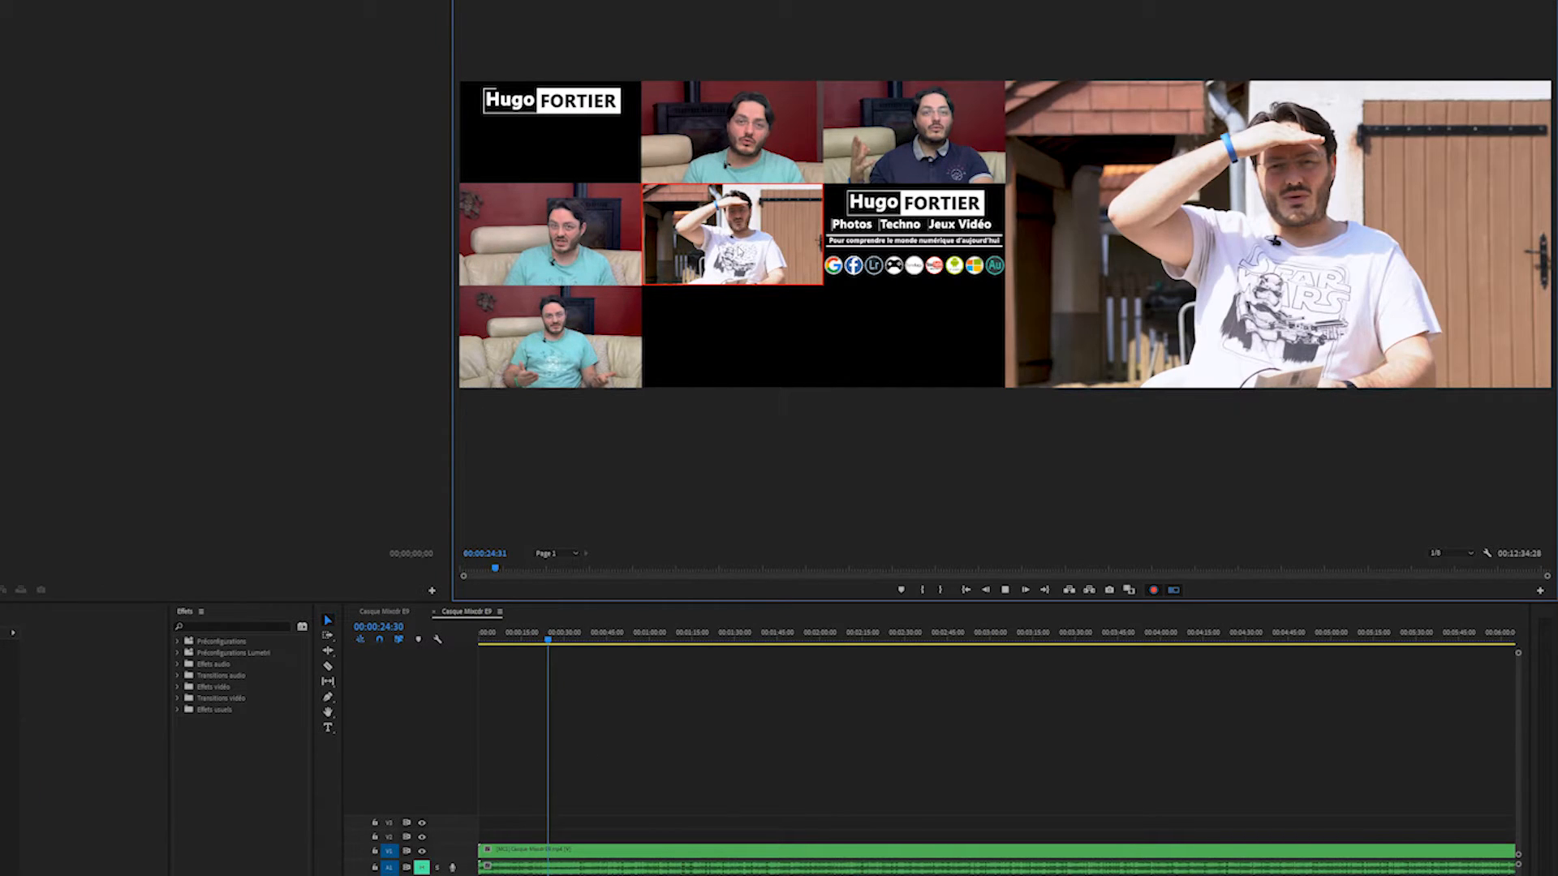
pyautogui.press('4')
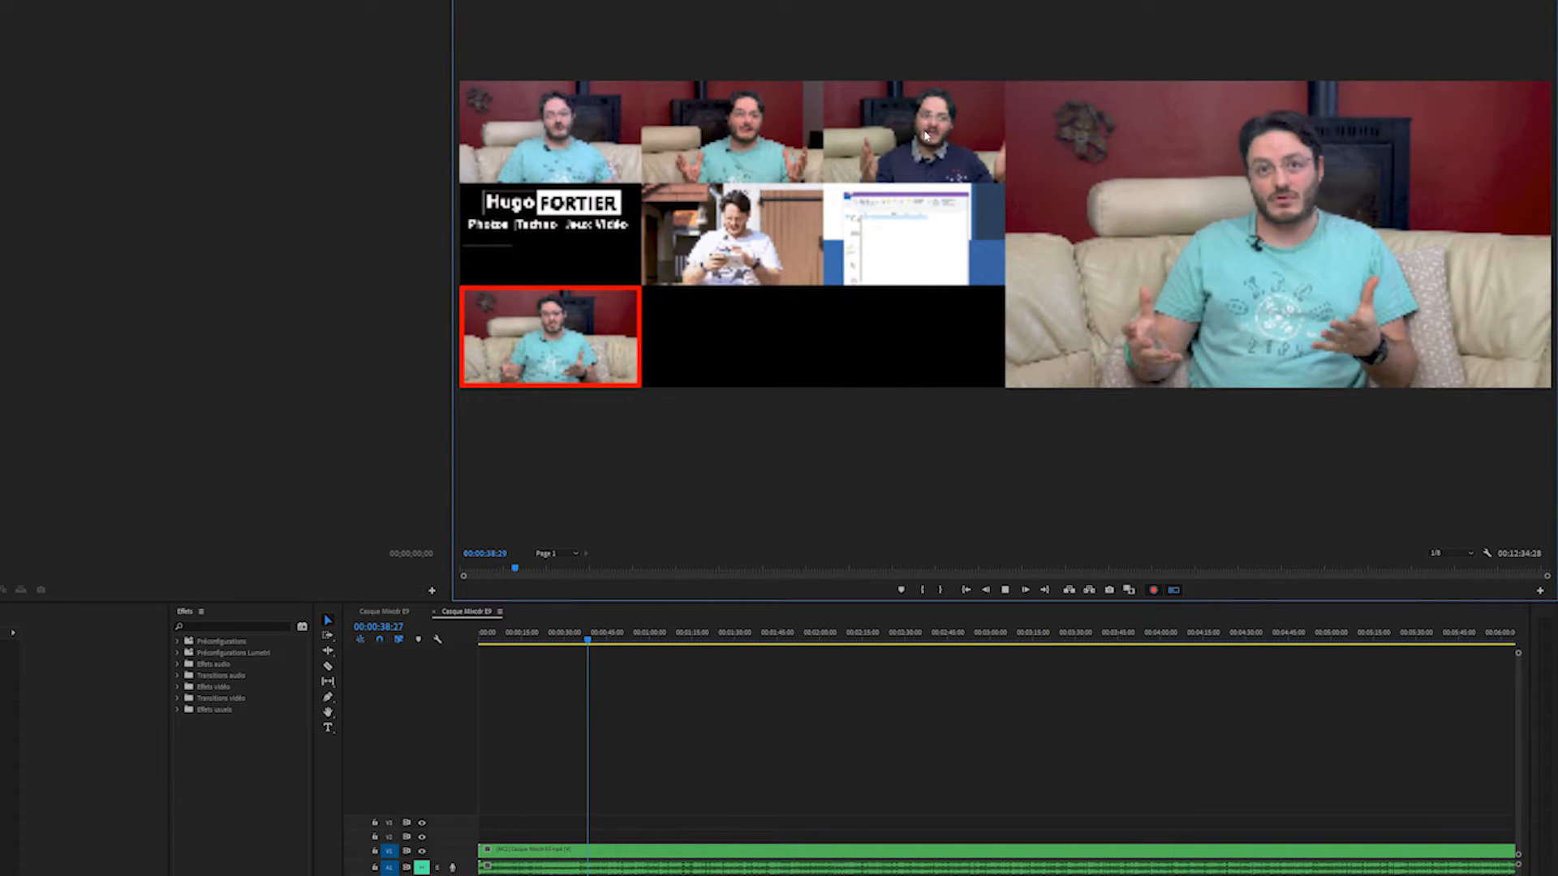
pyautogui.click(874, 120)
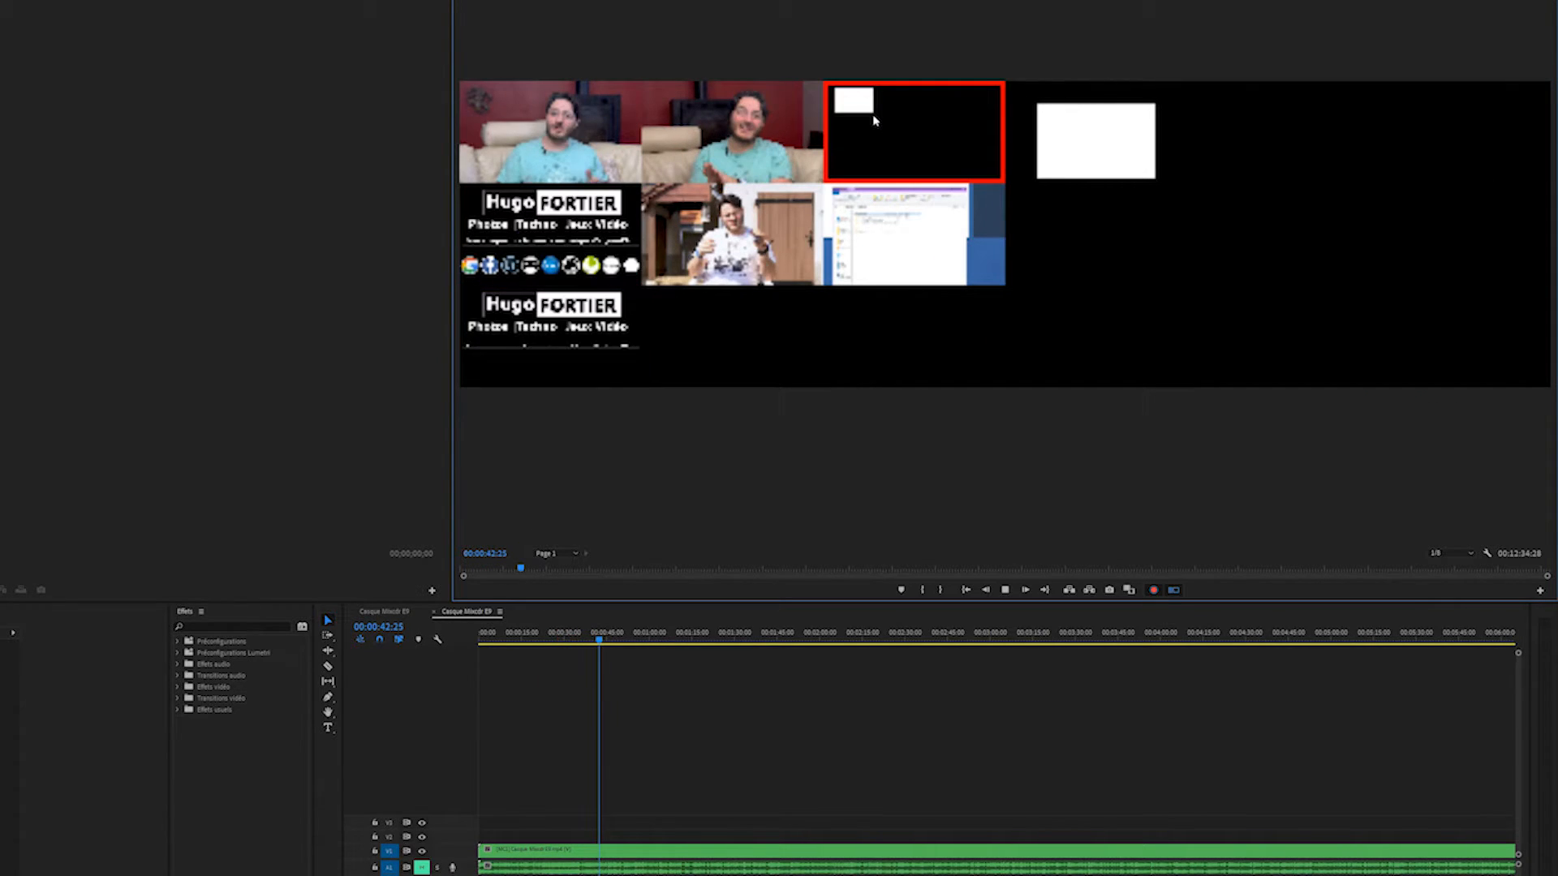
pyautogui.press('2')
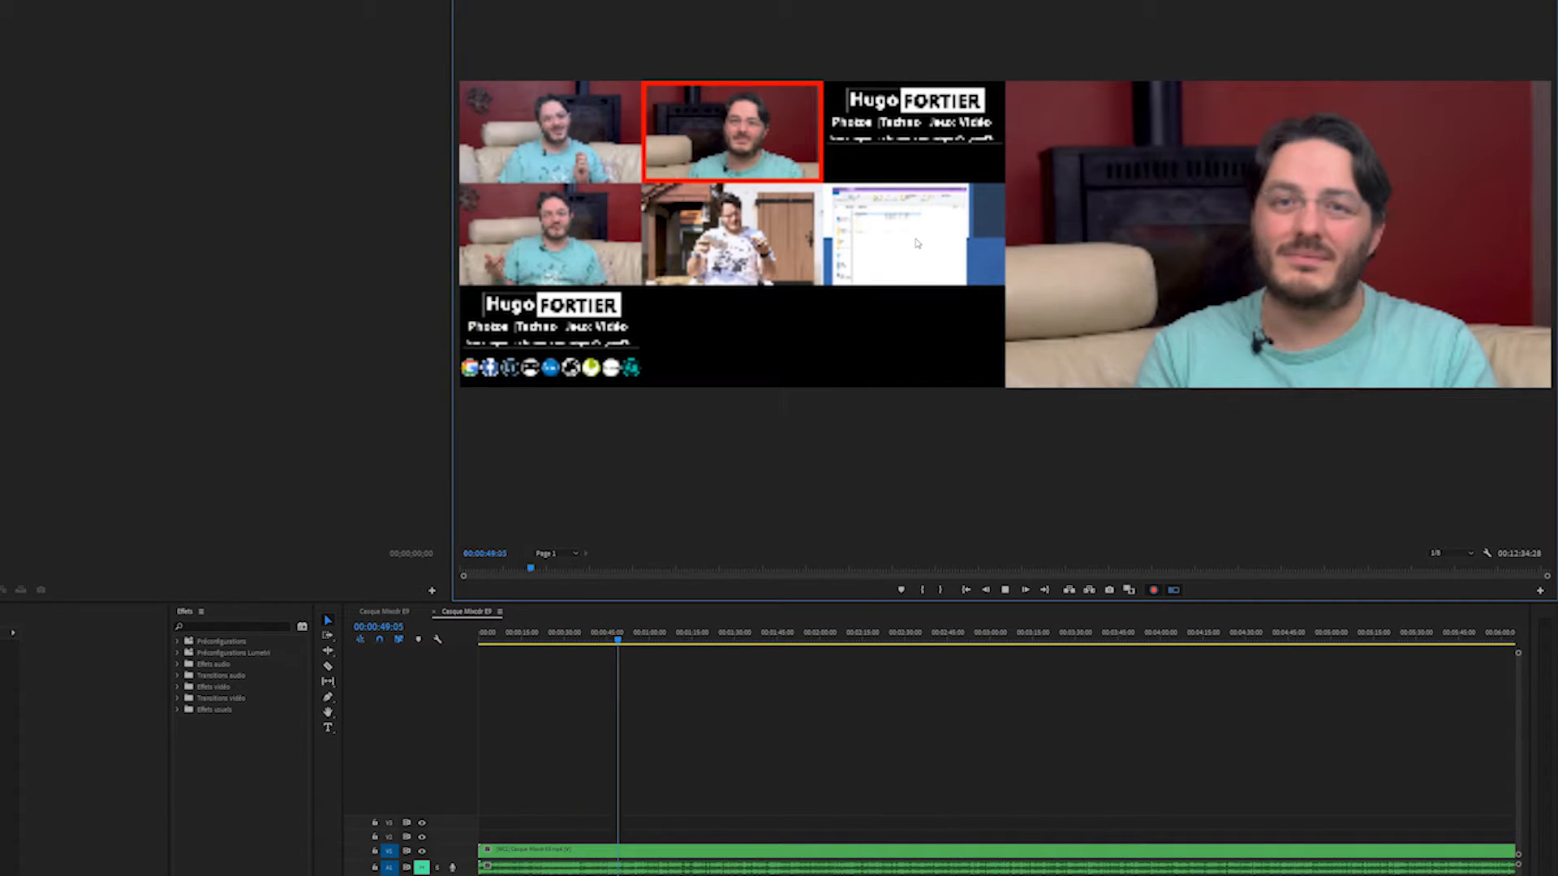
pyautogui.press('6')
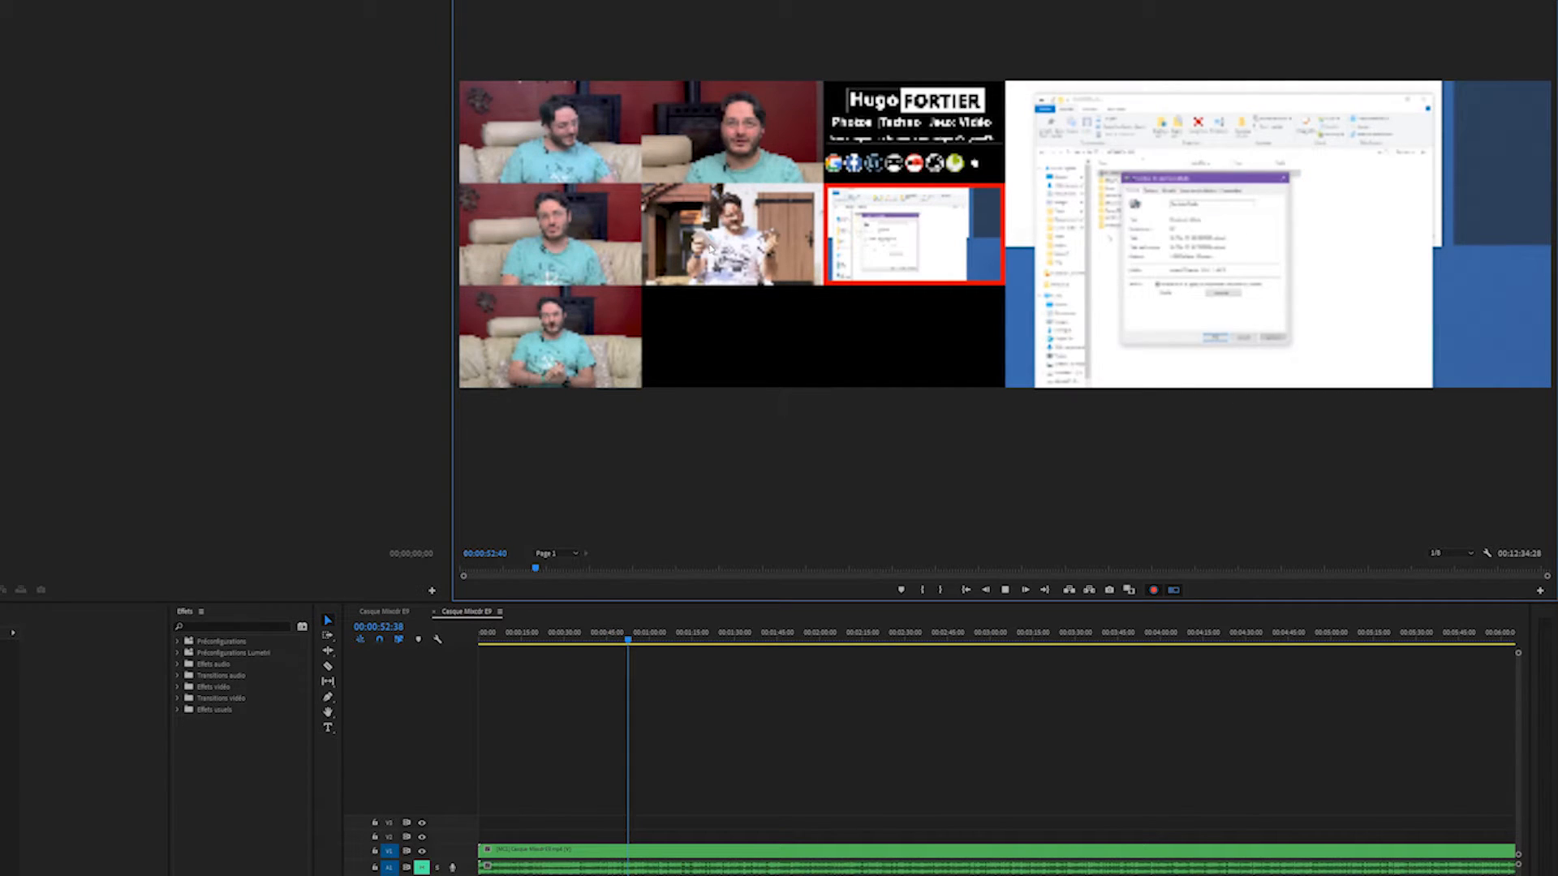
pyautogui.click(710, 249)
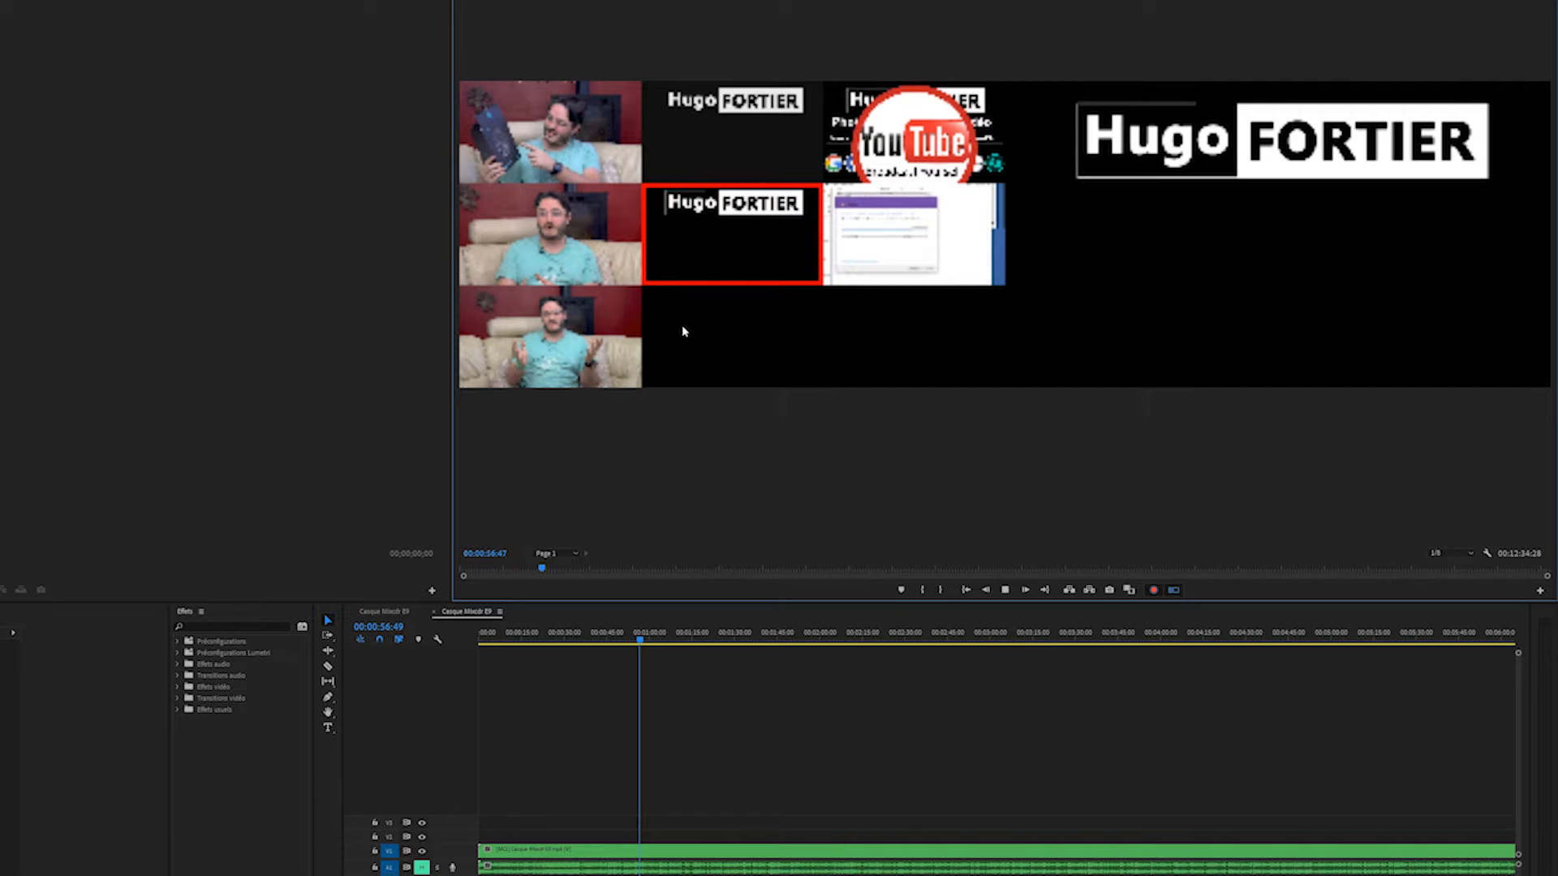
pyautogui.press('1')
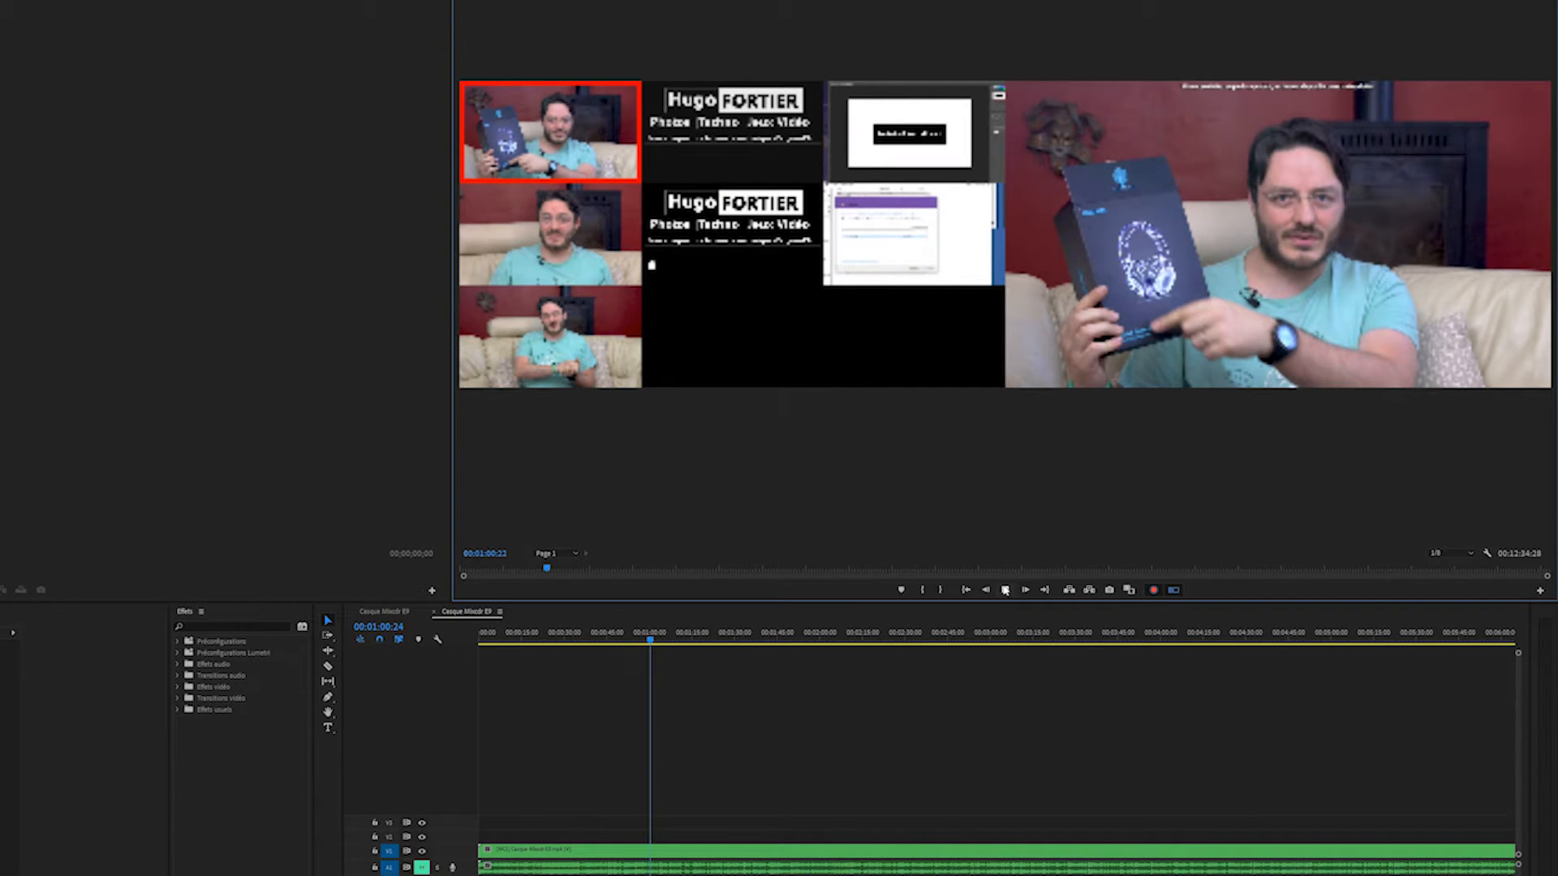
pyautogui.click(1005, 590)
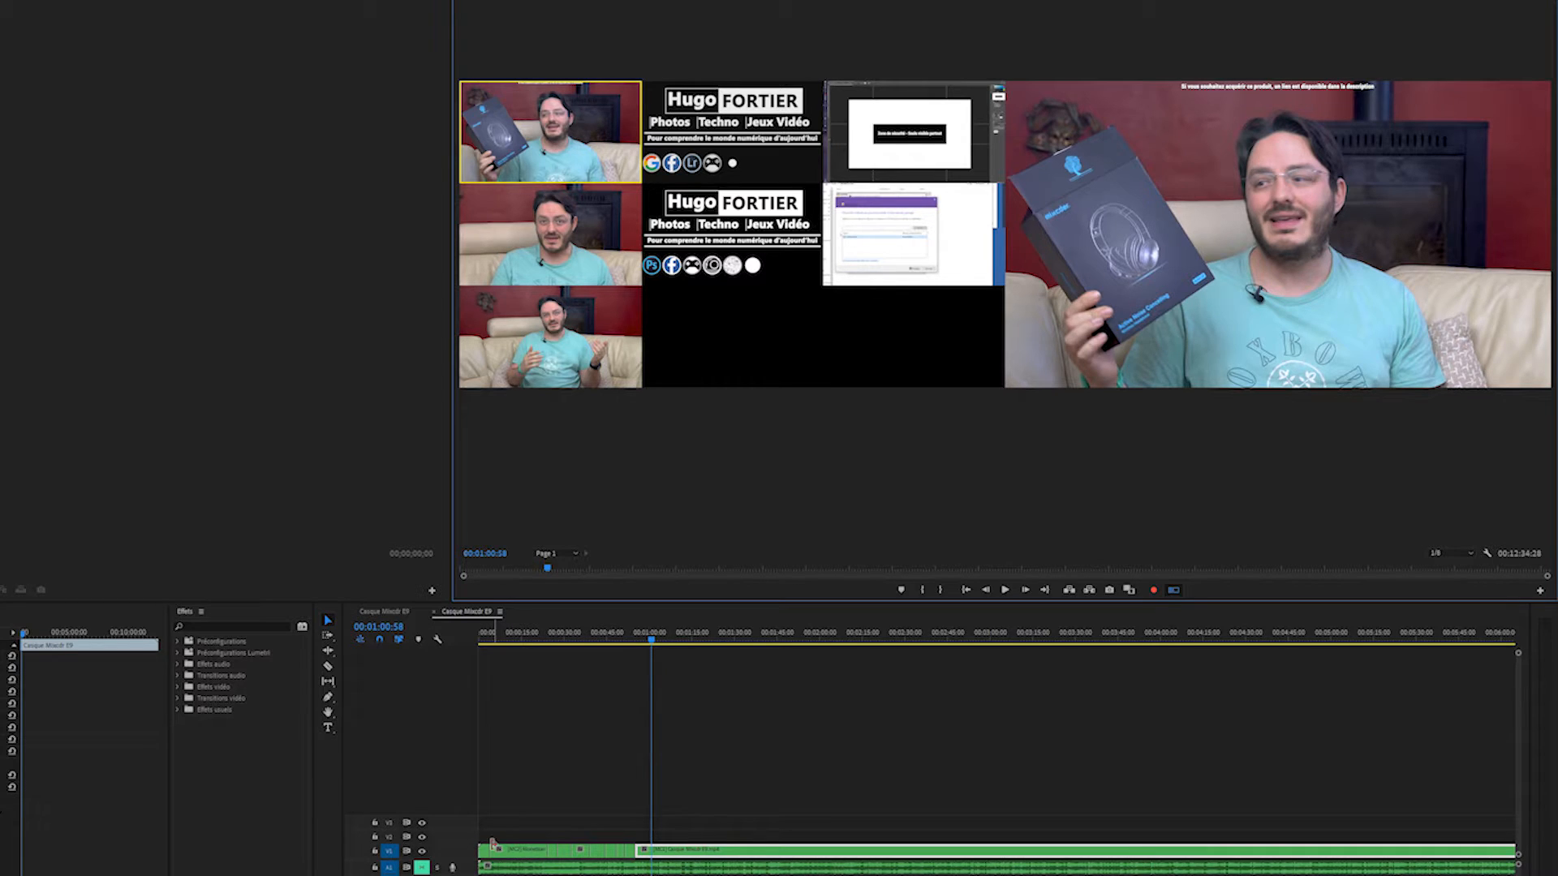
# Review the recorded camera cuts from the sequence start, checking the segments at about 6 and 31 seconds.
pyautogui.moveTo(653, 649); pyautogui.dragTo(481, 645)
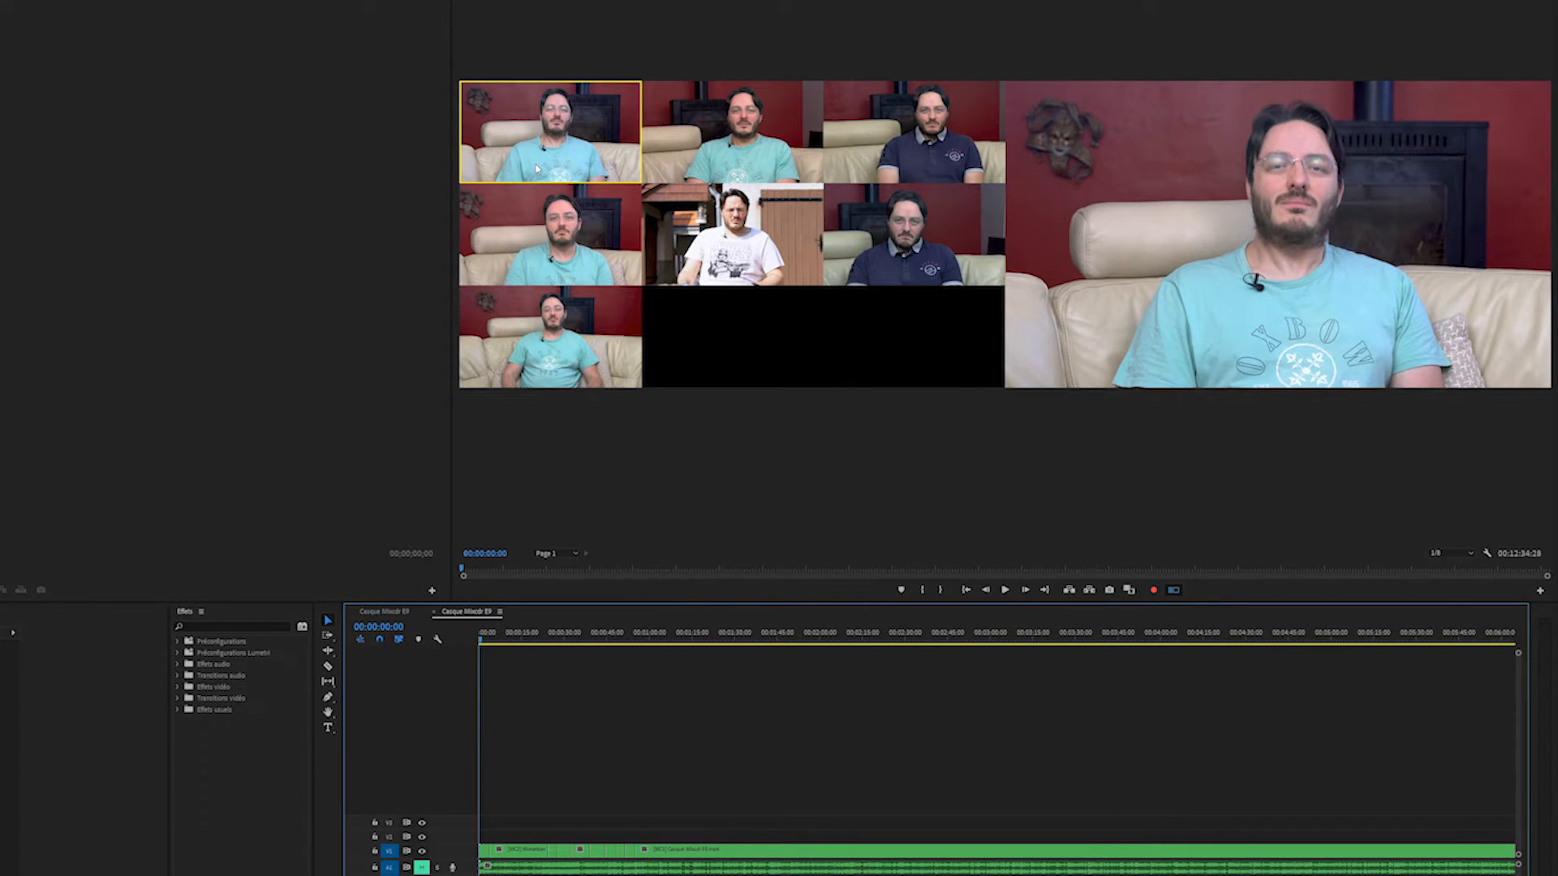
pyautogui.press('space')
pyautogui.press('2')
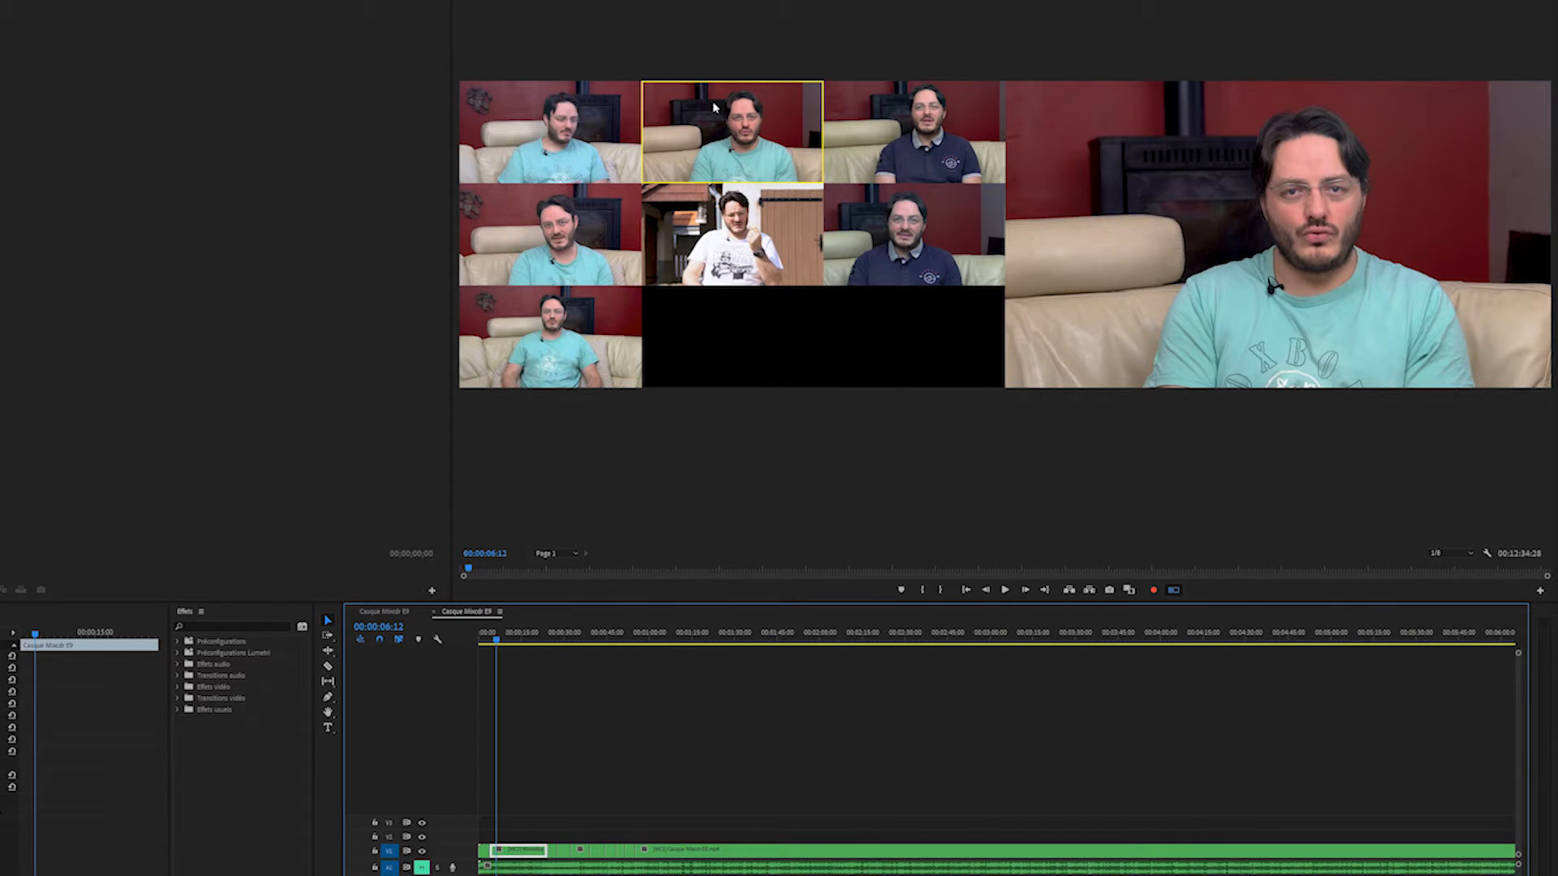
pyautogui.click(568, 639)
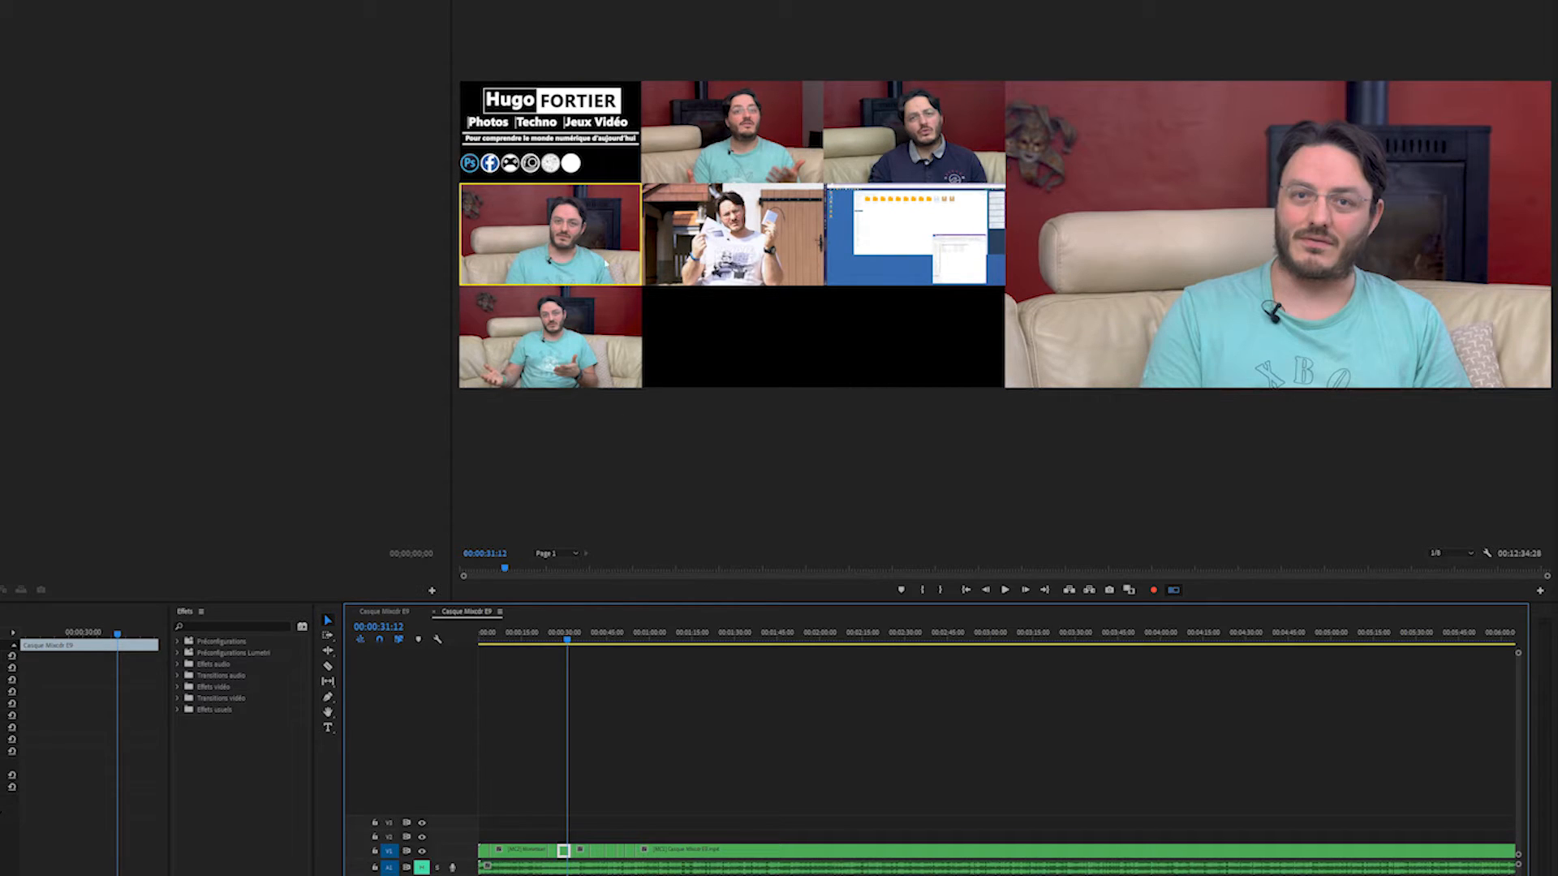